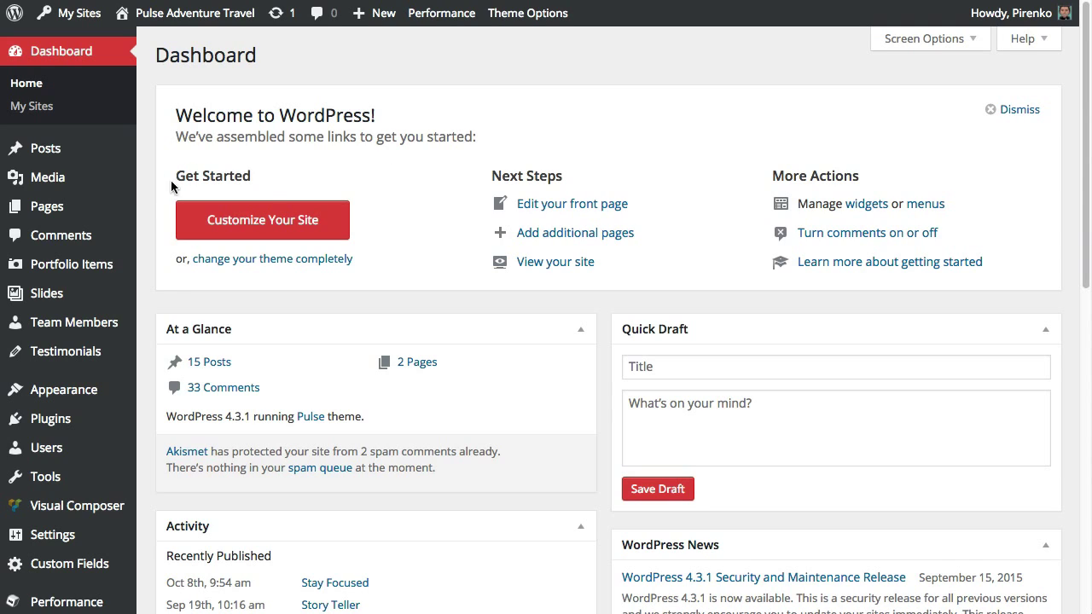
Step: Open the Adventure Sample page from the list of all pages for editing
mouse_move(77, 206)
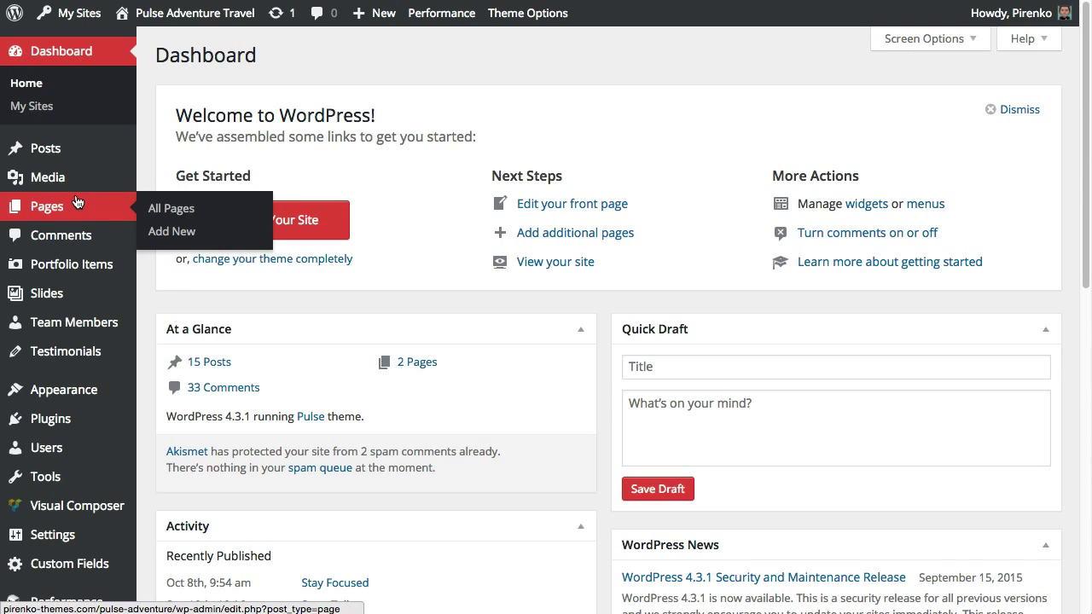
click(180, 210)
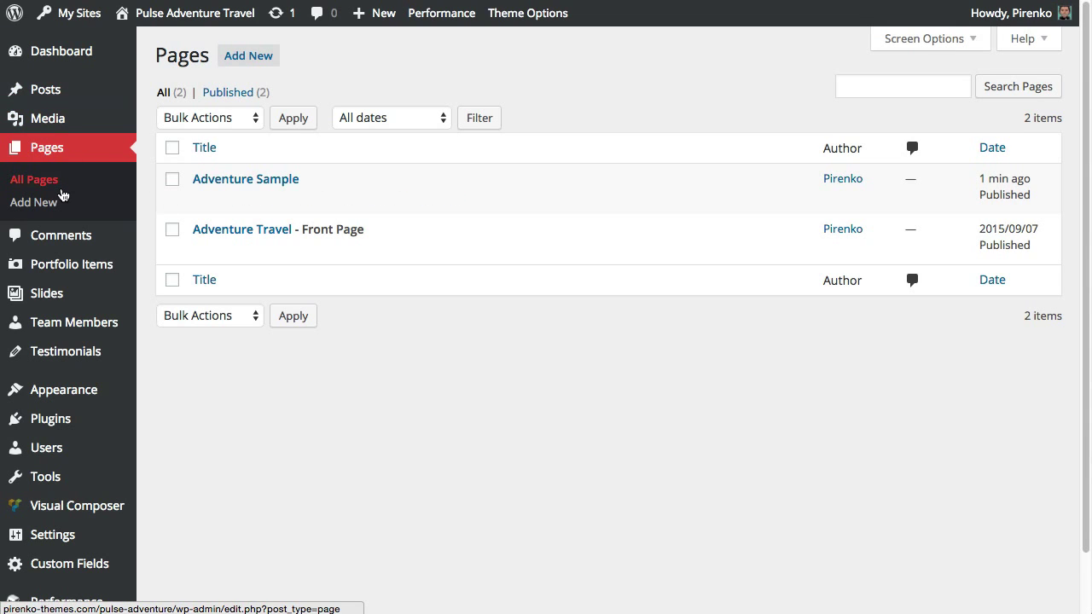
mouse_move(205, 187)
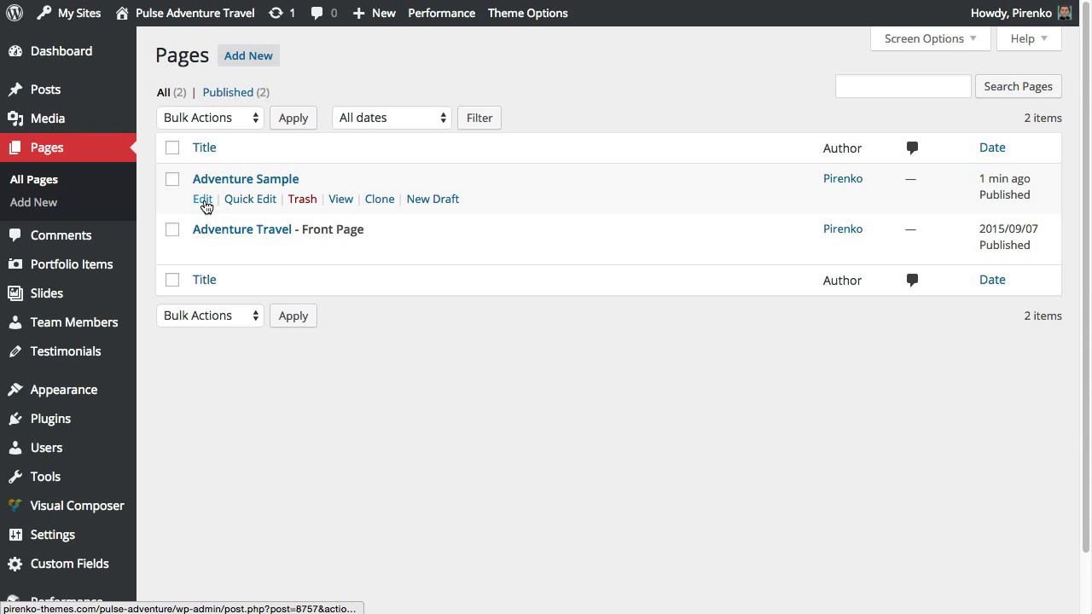
click(203, 201)
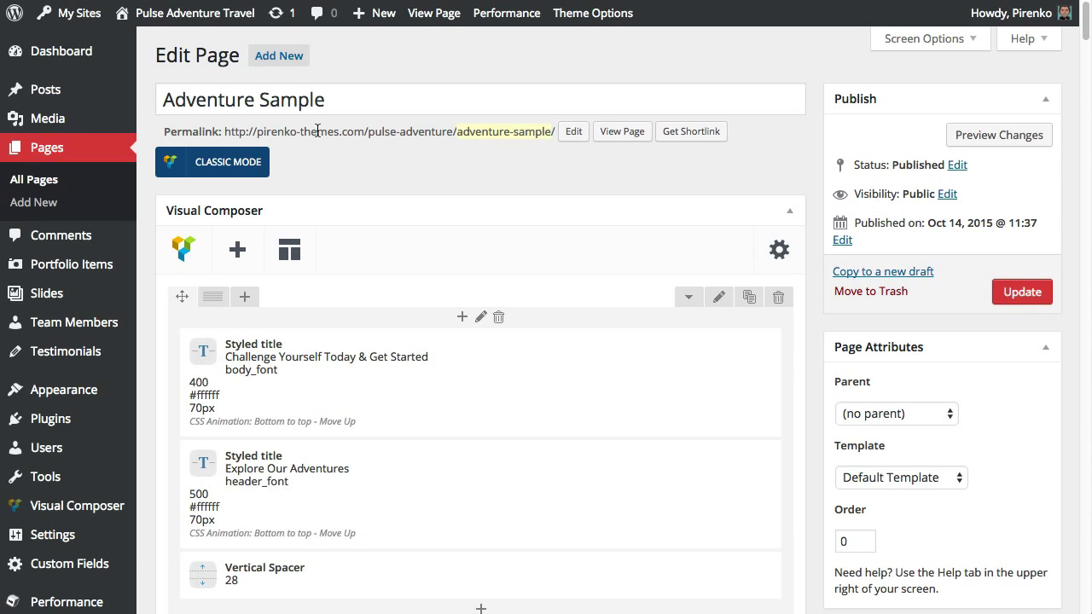
Step: View the Adventure Sample content in Classic Mode, return to the Backend Editor and look through its rows and elements
scroll(356, 148, down, 1)
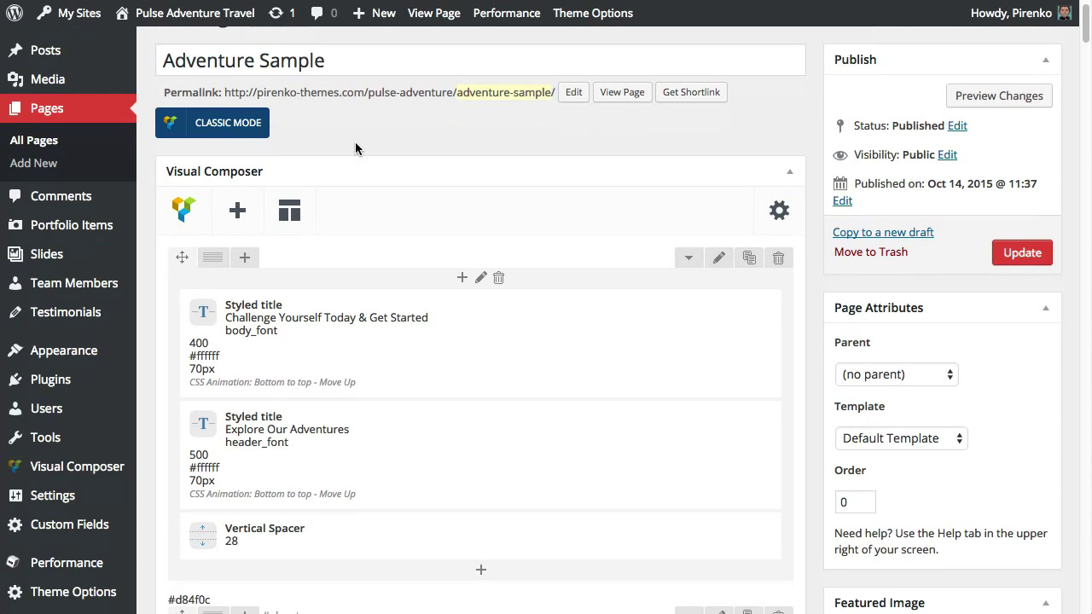
scroll(356, 148, up, 1)
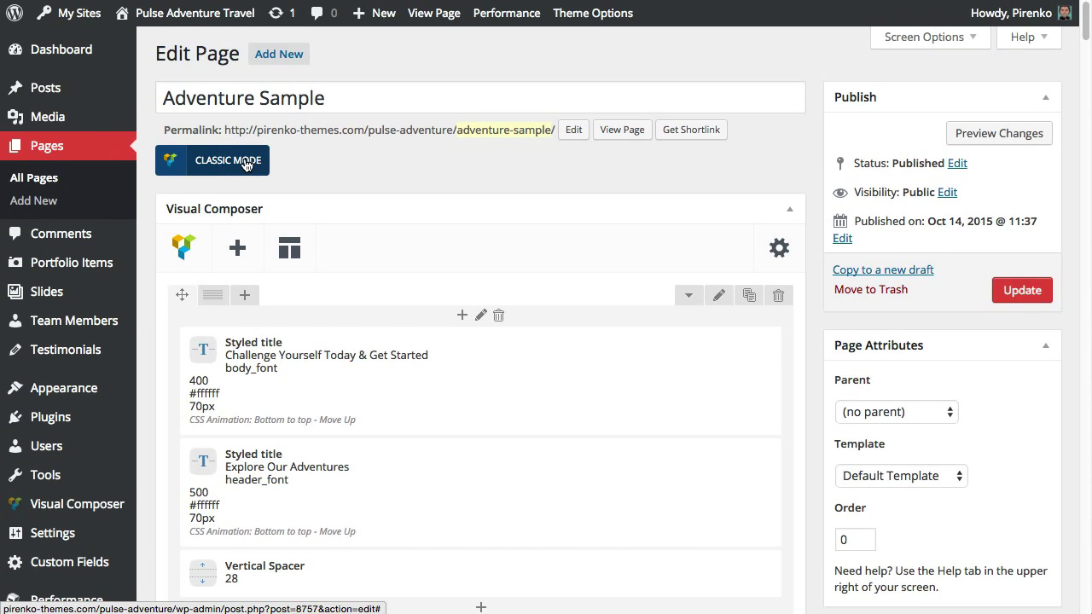
click(255, 164)
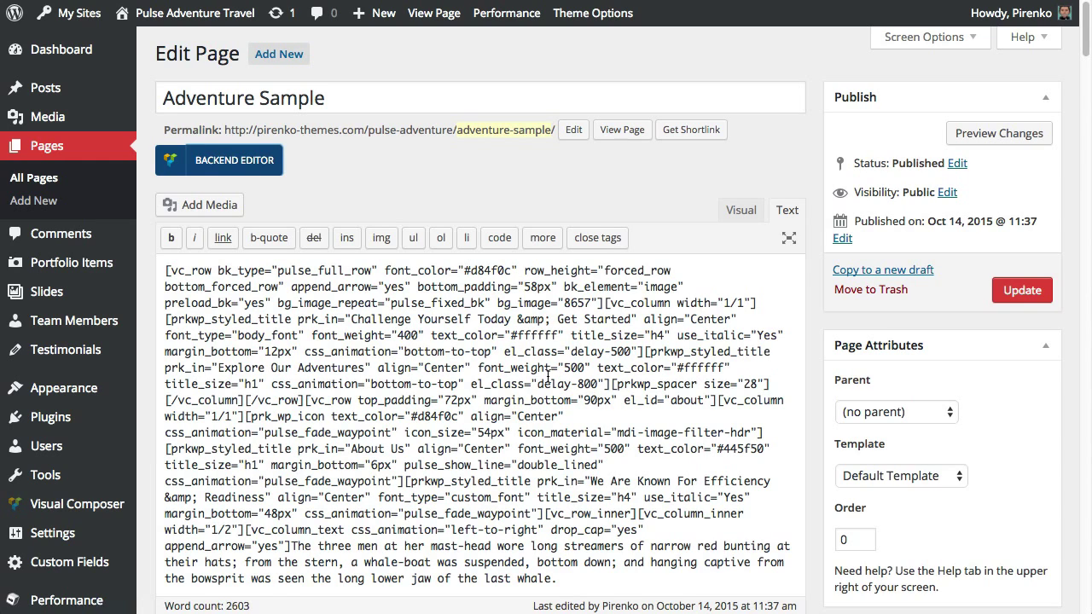
click(255, 164)
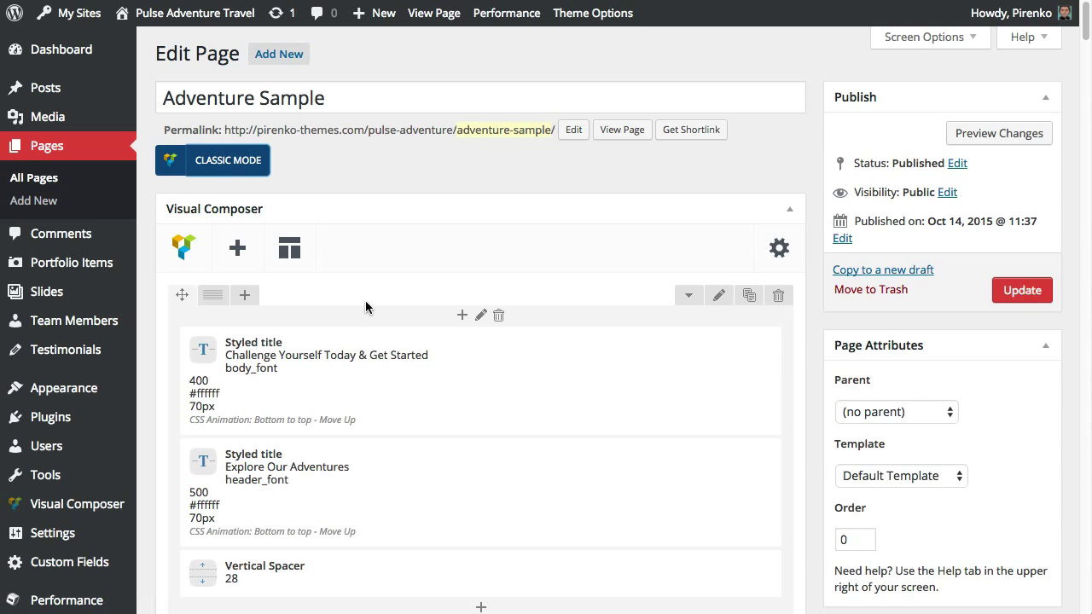
scroll(436, 314, down, 6)
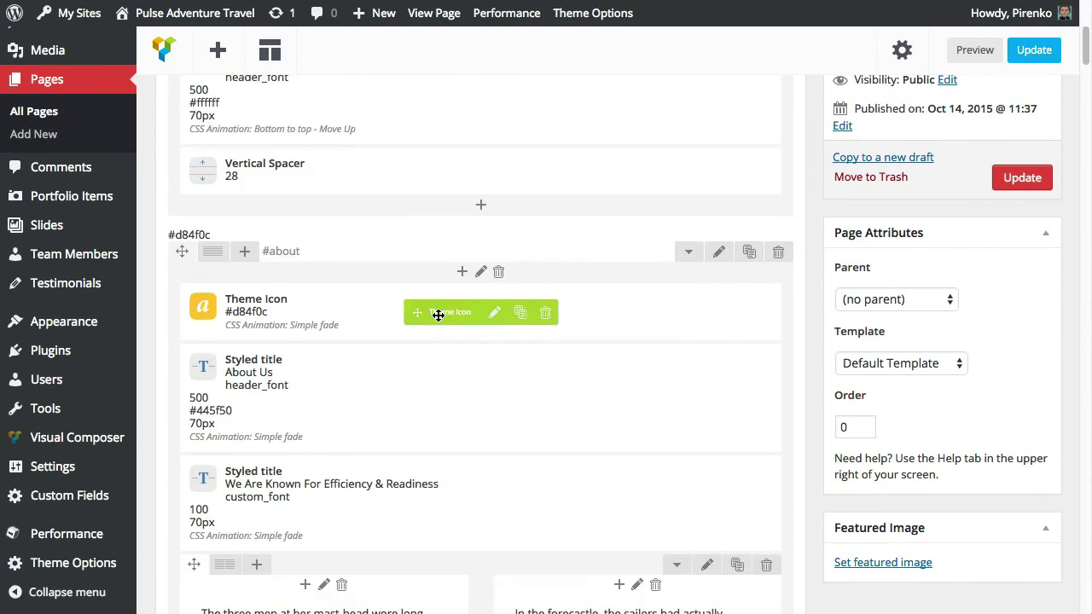
scroll(437, 320, down, 4)
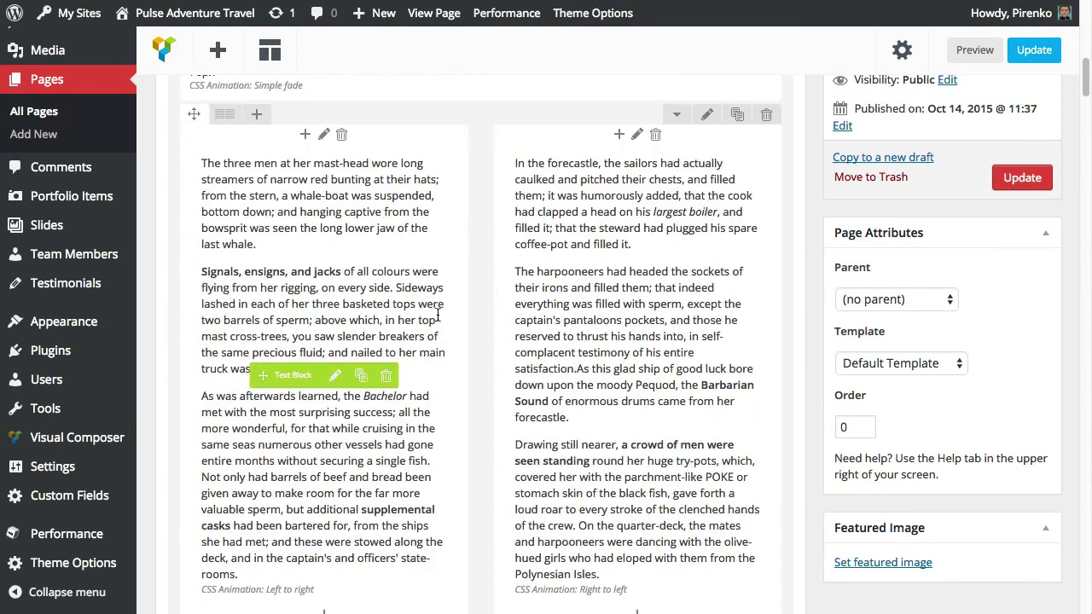
scroll(437, 320, up, 7)
scroll(437, 319, up, 2)
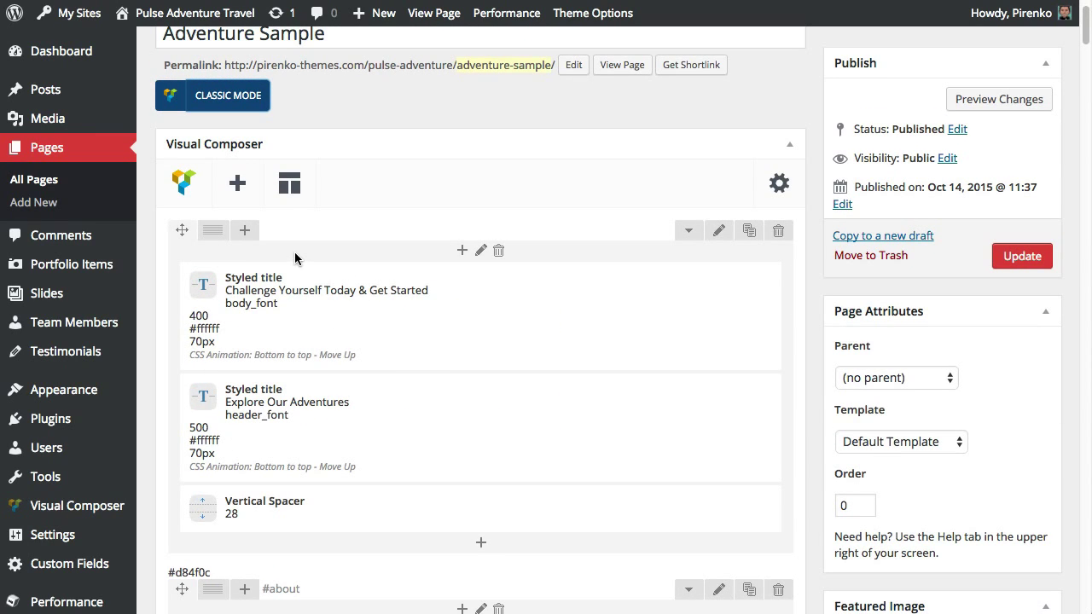
Step: Open the settings of the page's first row and show its options for hiding on certain screens
click(717, 235)
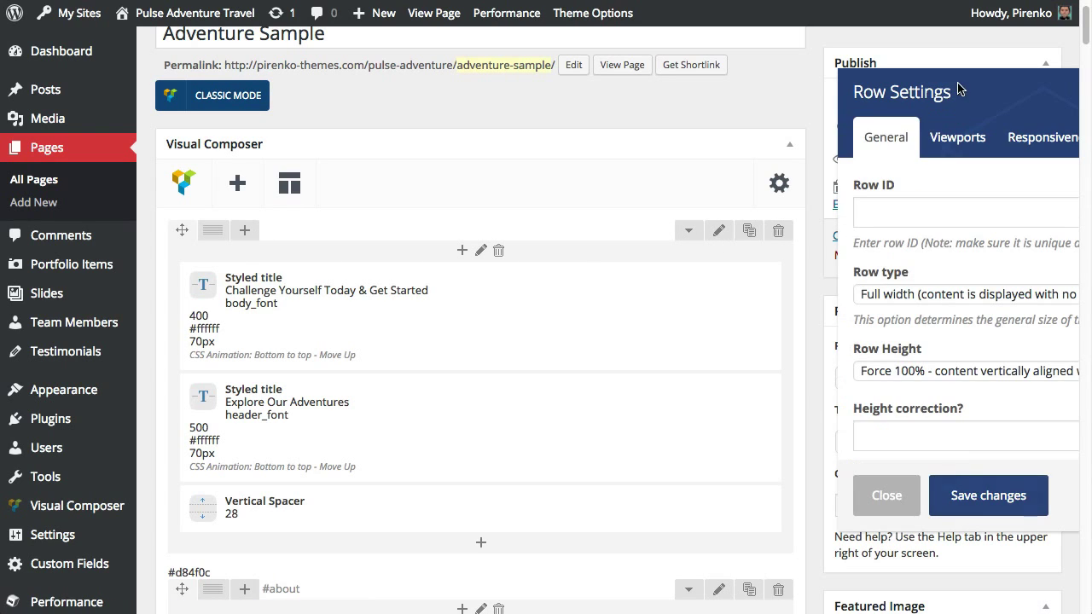
drag(959, 89, 475, 89)
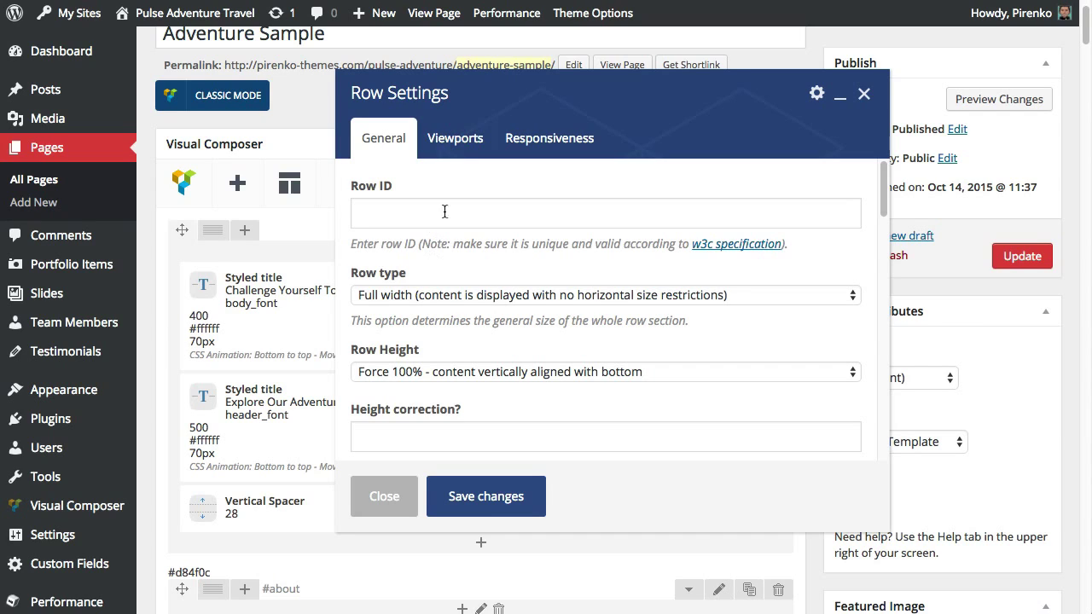
click(446, 147)
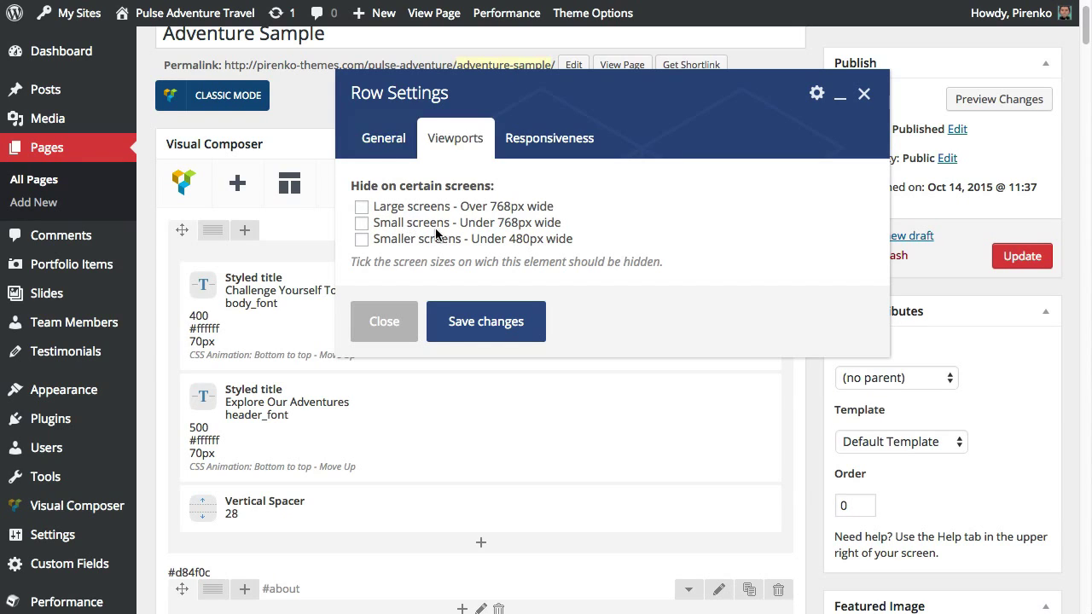
Step: Review the row's mobile mode activation widths, leaving Screens under 768px wide selected
click(527, 142)
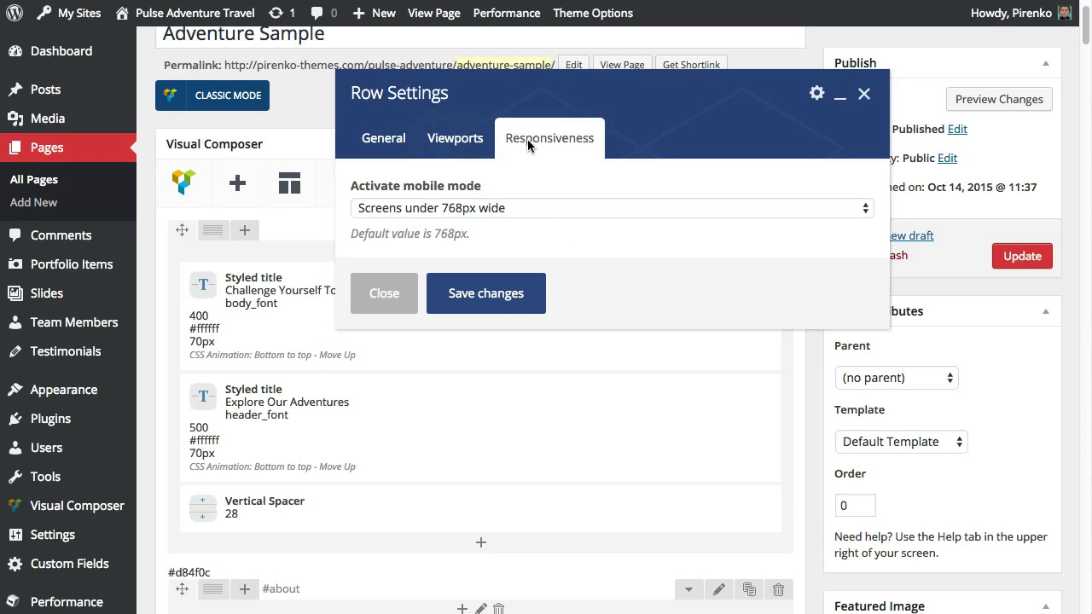
click(420, 212)
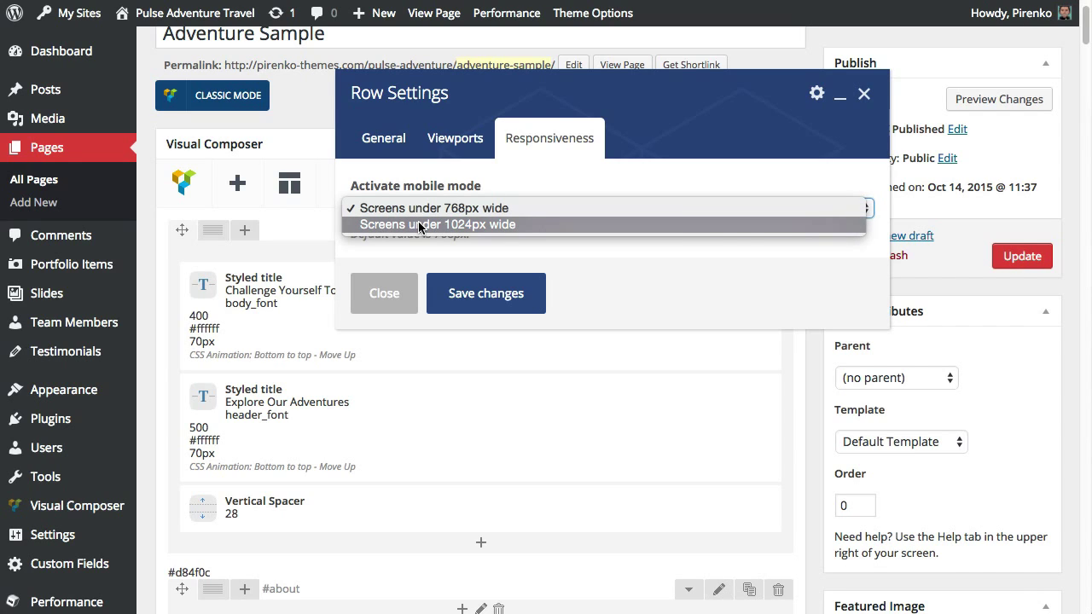
click(552, 137)
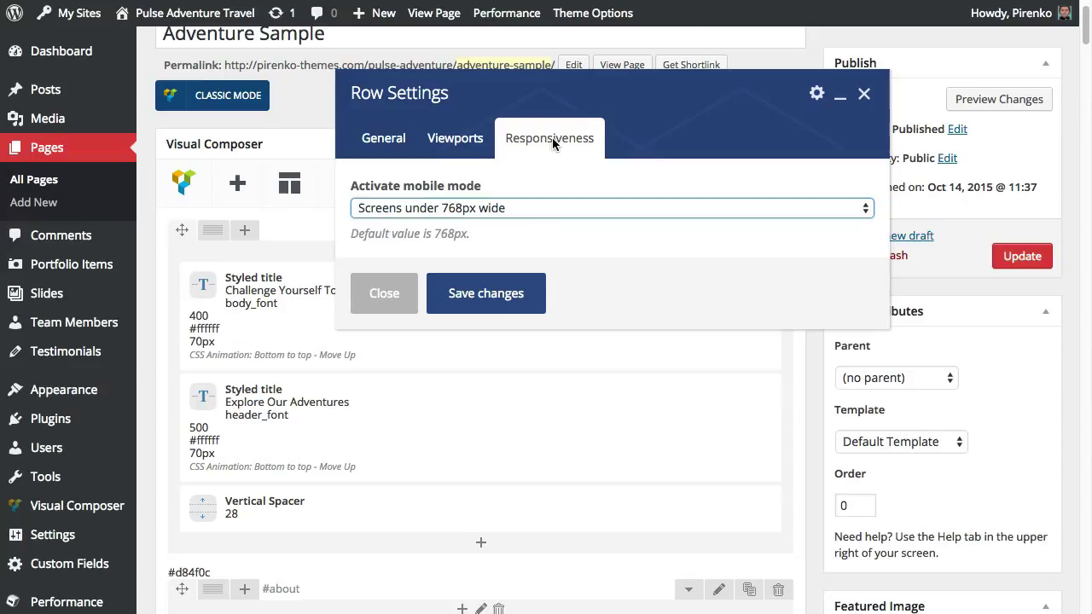
click(532, 206)
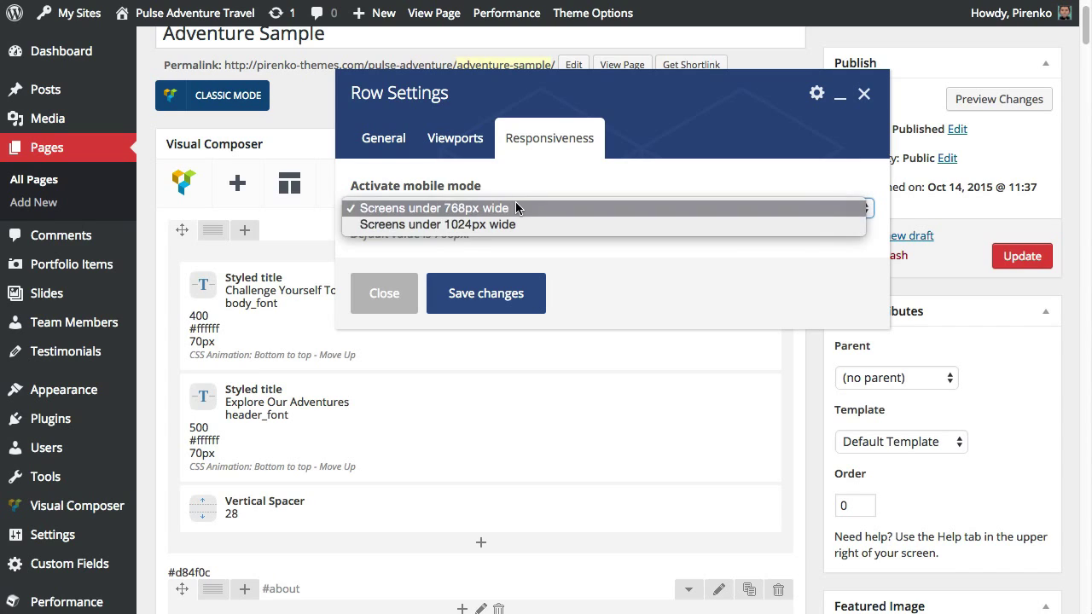
click(515, 206)
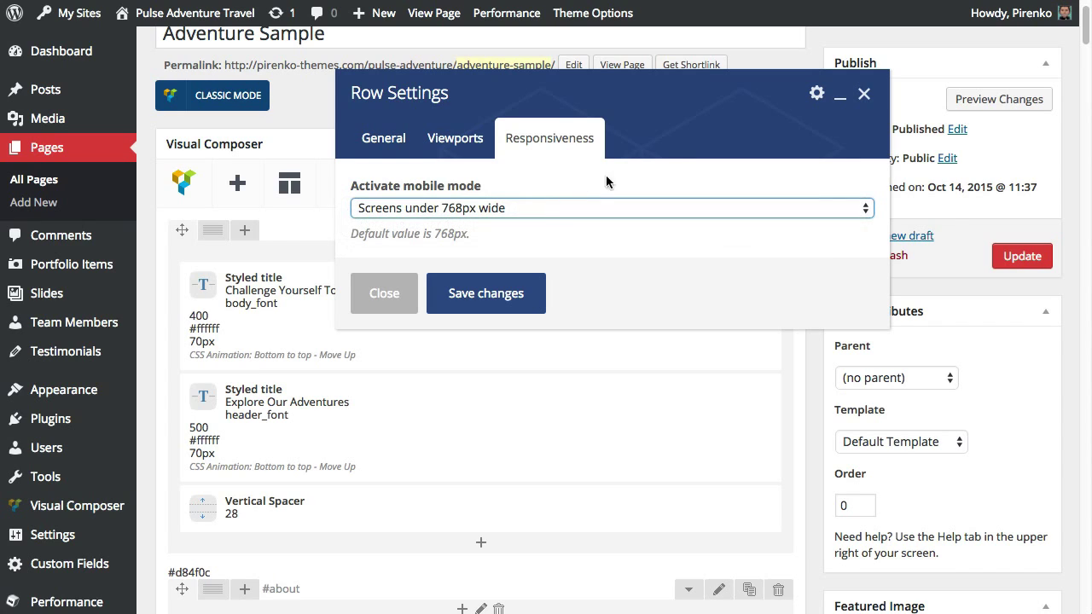
Step: Check the live site's About menu link as an example of a row ID target, and return to the empty Row ID field
click(397, 141)
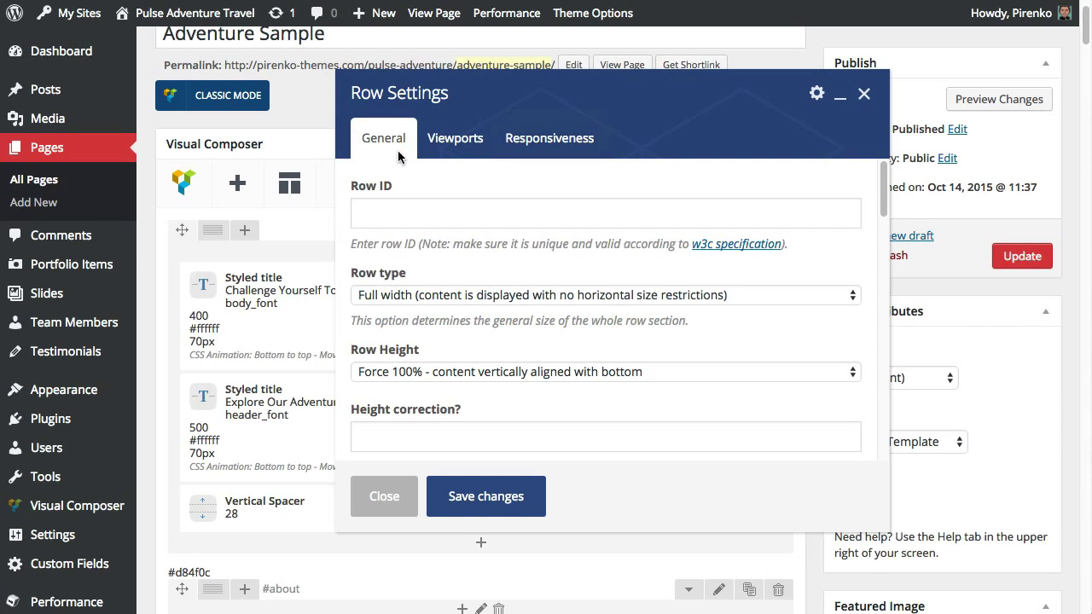
click(377, 216)
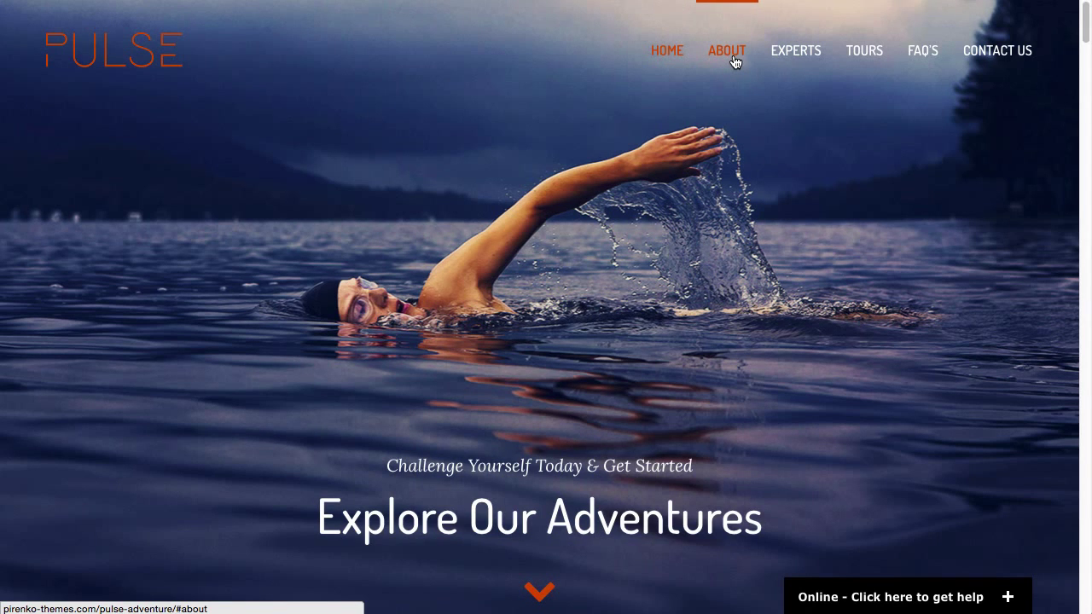
click(732, 58)
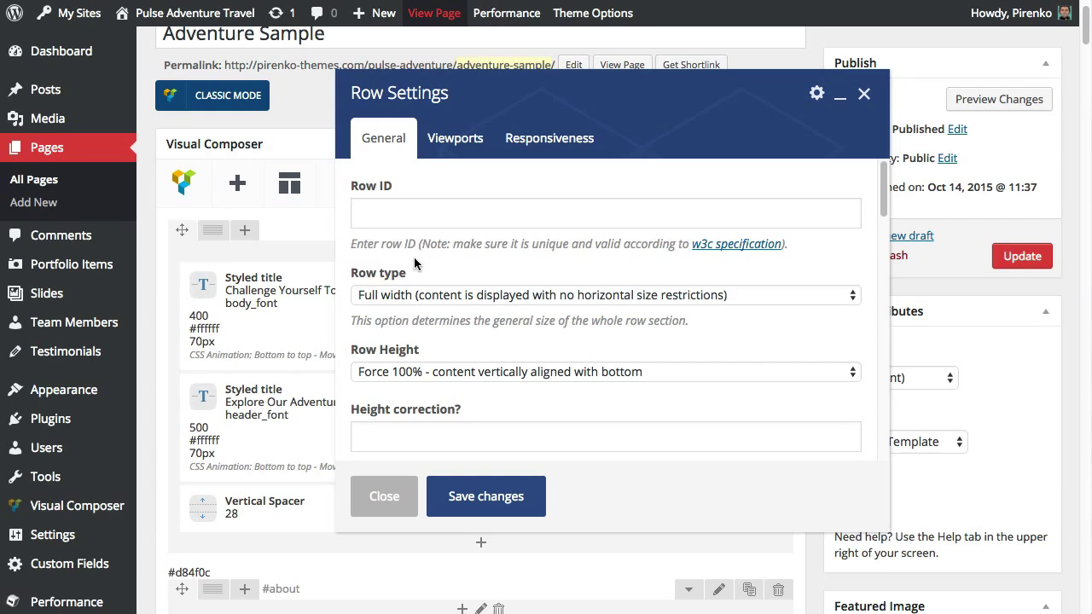
click(387, 223)
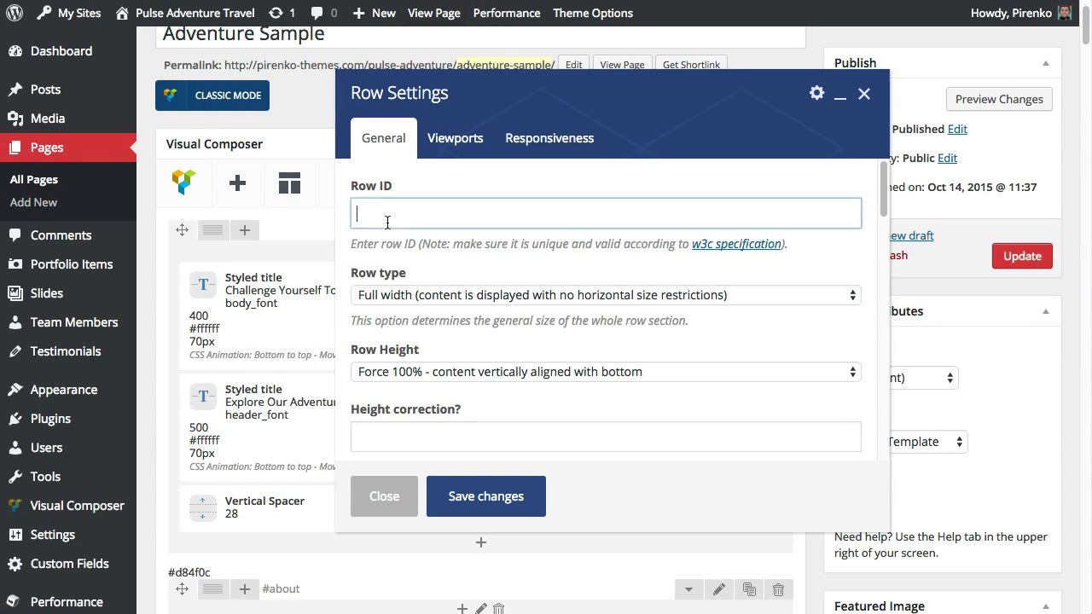
Step: Review the row type choices and keep Full width (content is displayed with no horizontal size restrictions)
scroll(418, 254, down, 1)
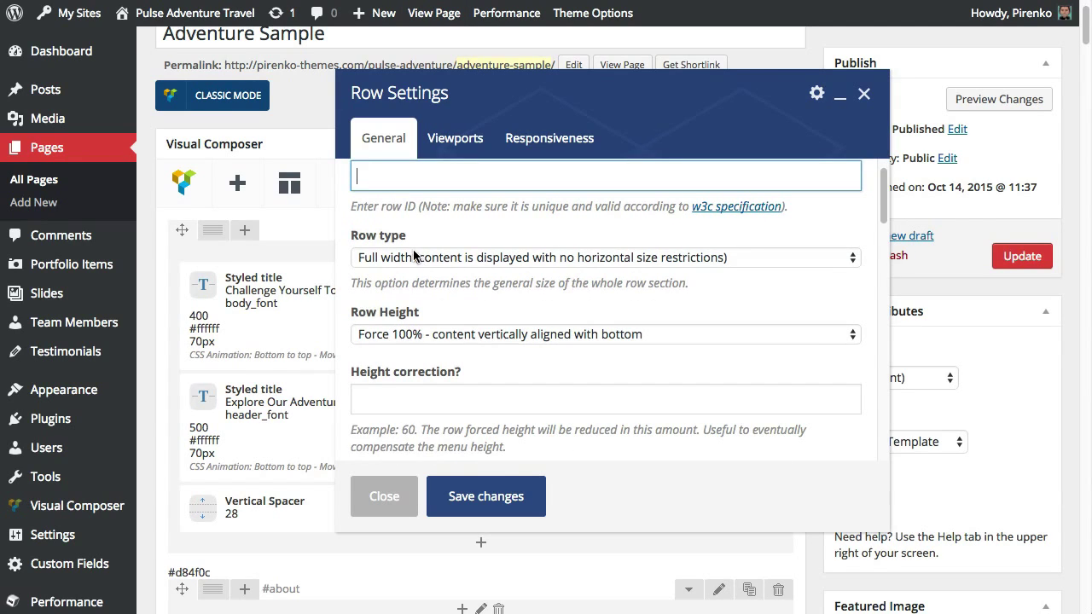
scroll(409, 255, down, 2)
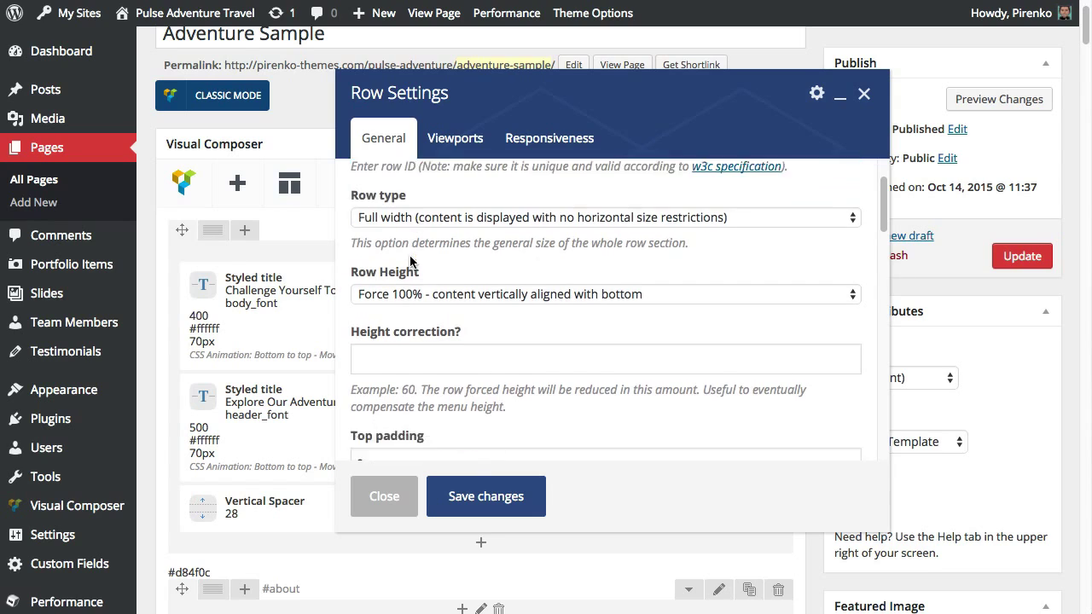
scroll(409, 255, up, 2)
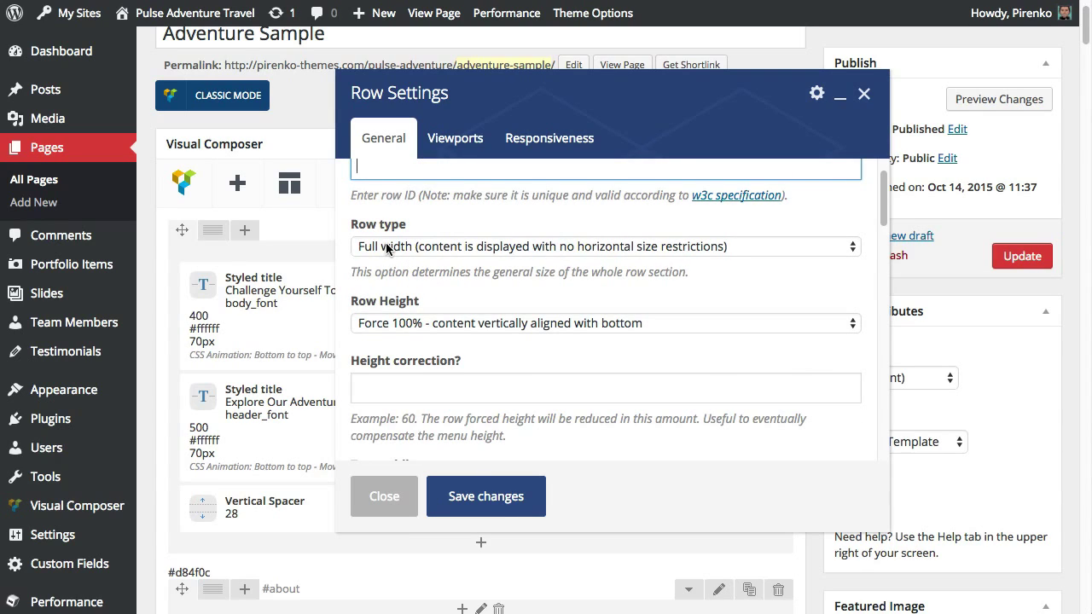
click(386, 246)
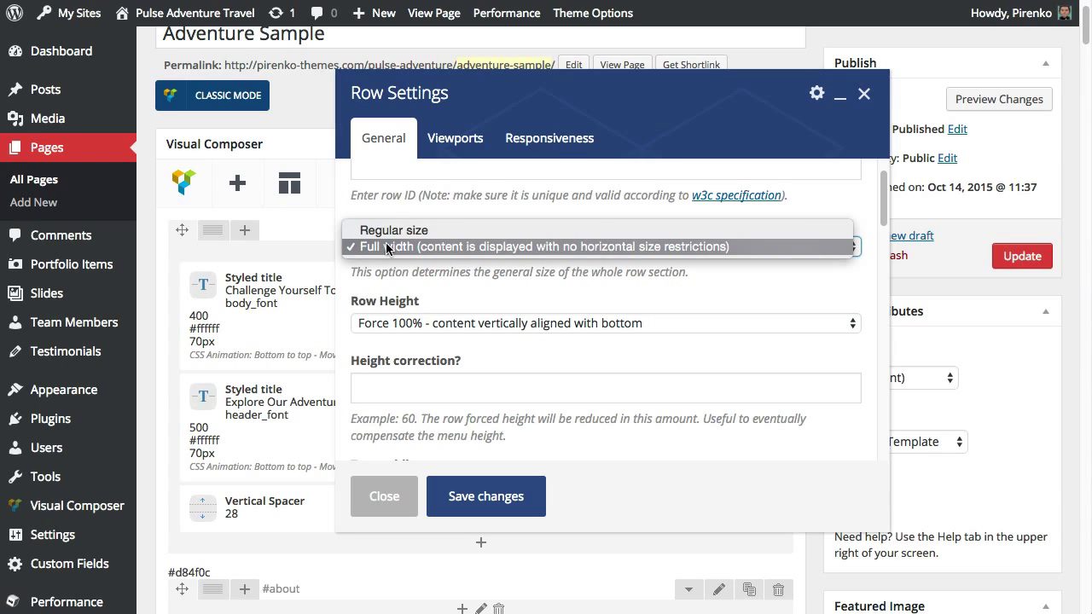
click(386, 246)
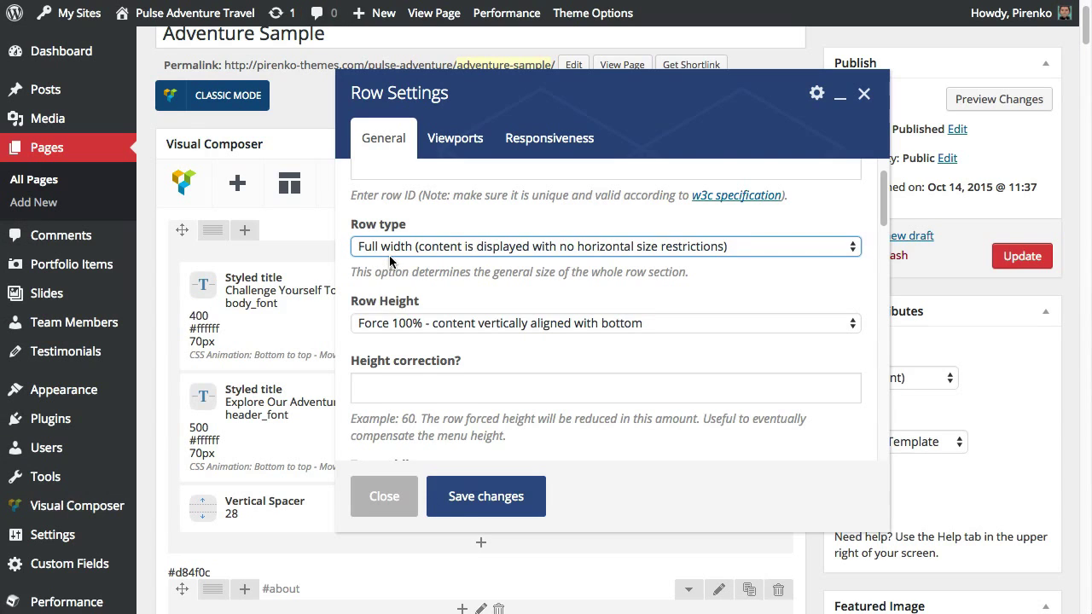
Step: Try the Specify height option for the row's height and go to its pixel value field
scroll(392, 262, down, 1)
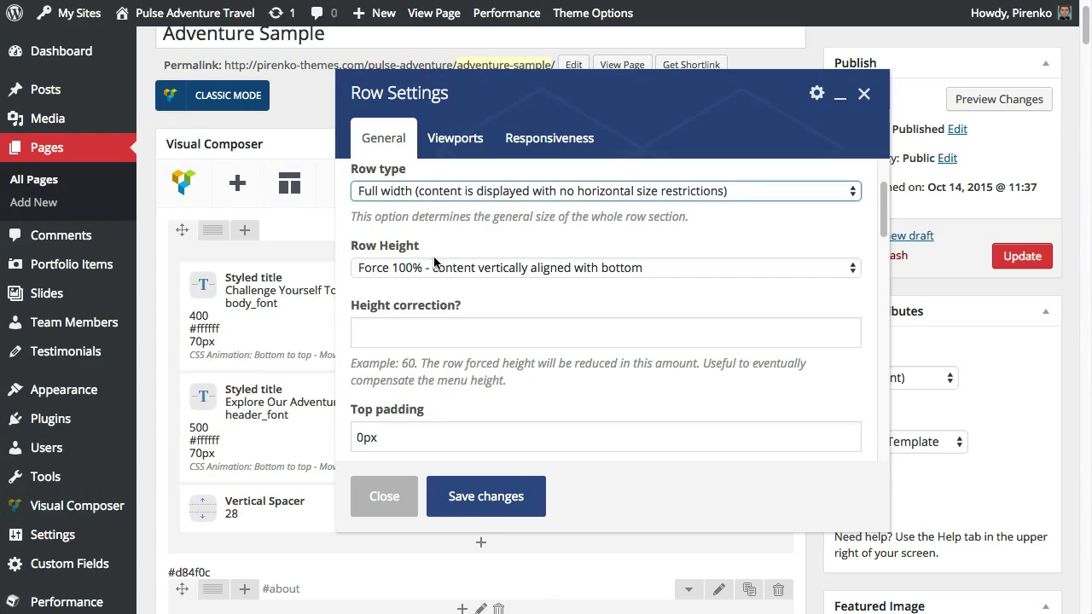
click(454, 276)
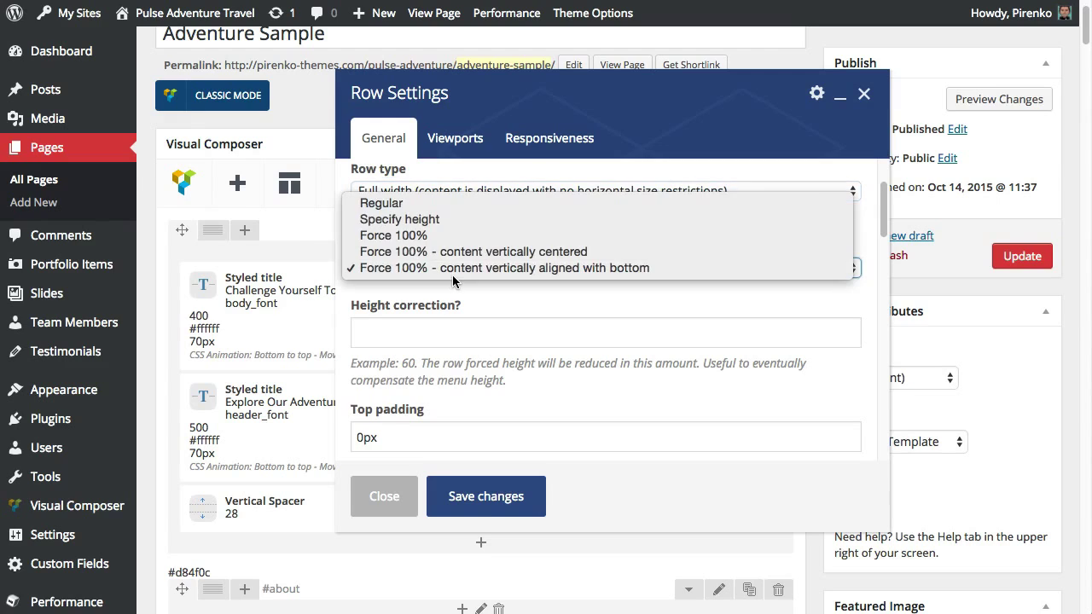
click(433, 220)
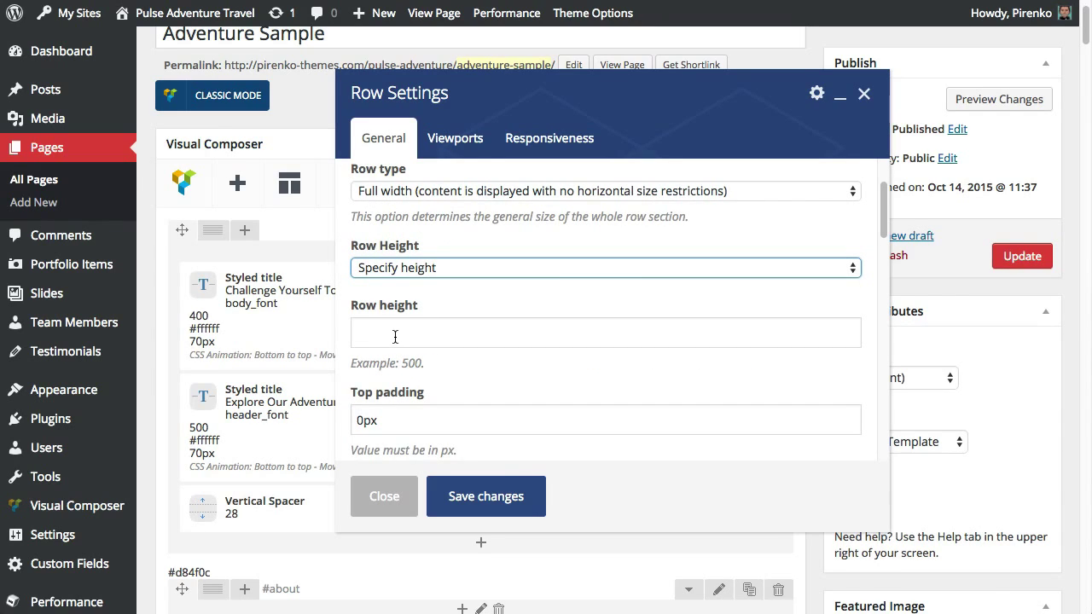
click(369, 336)
Step: Try Force 100% and its vertically centered variant, and set the row height to Force 100% - content vertically aligned with bottom
click(423, 274)
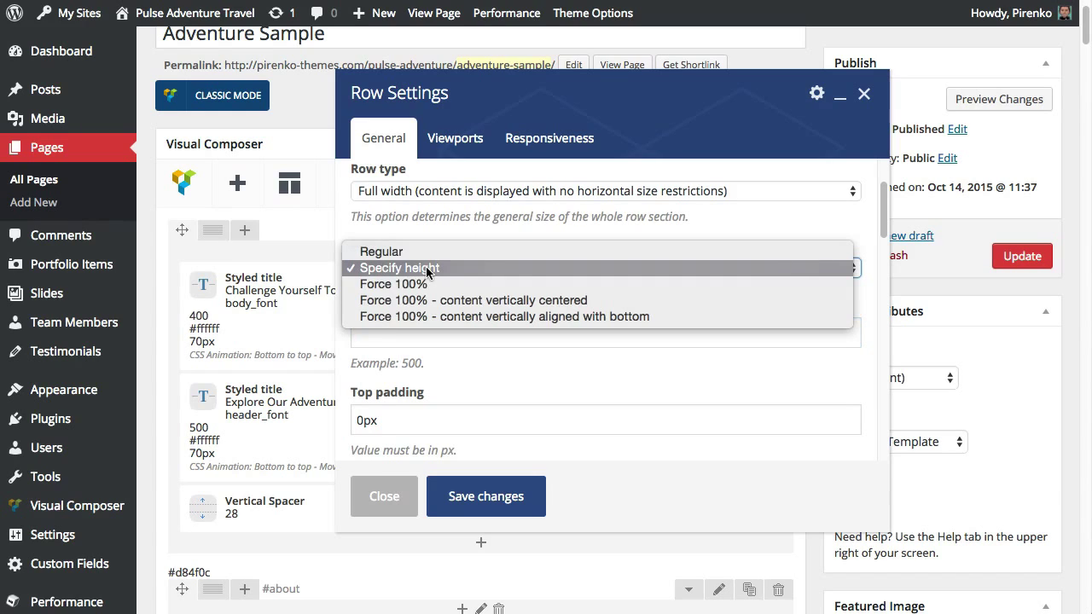
click(433, 284)
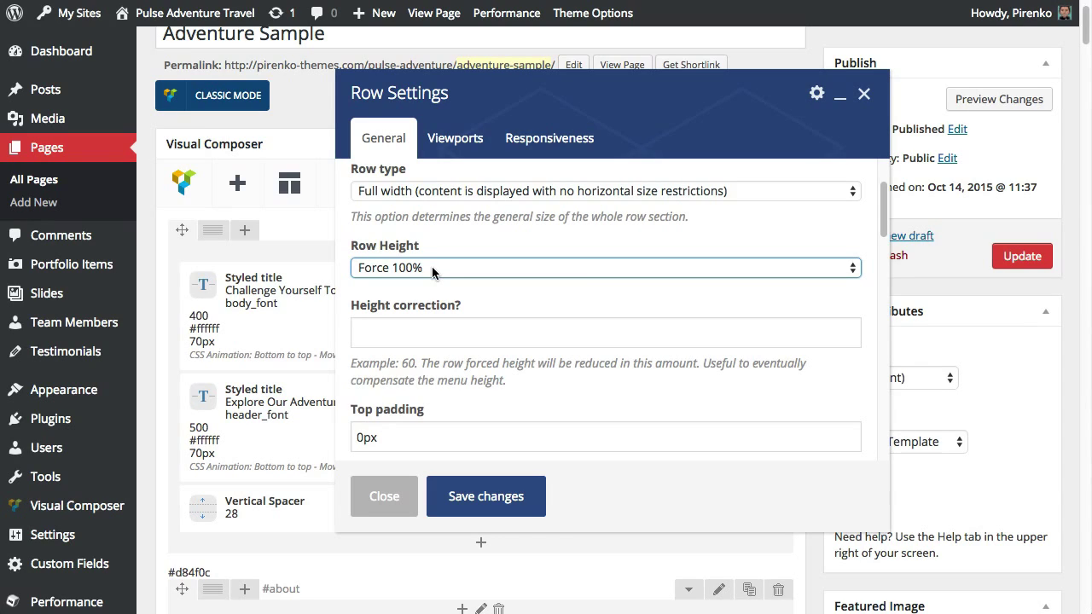
click(432, 266)
click(437, 278)
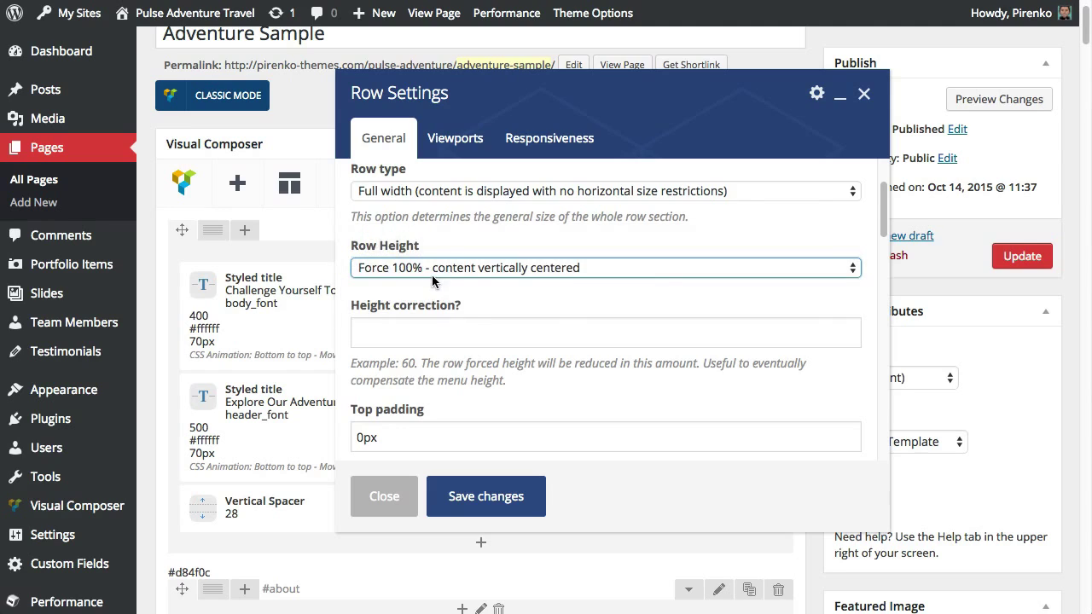
click(430, 269)
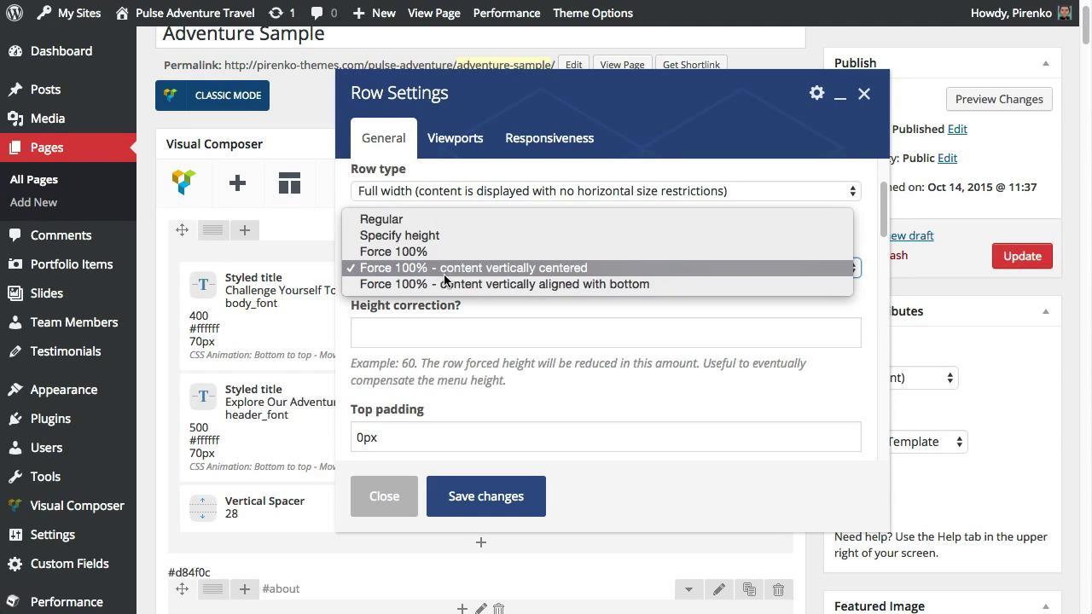
click(447, 284)
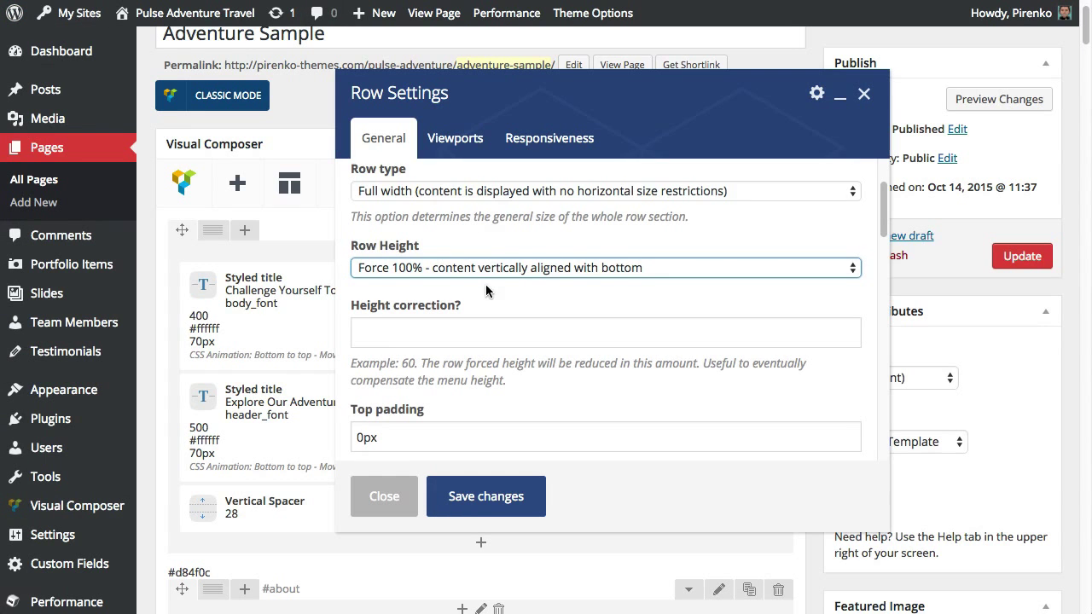
Step: Set the row's height correction to 50 and save the row settings
scroll(486, 284, down, 1)
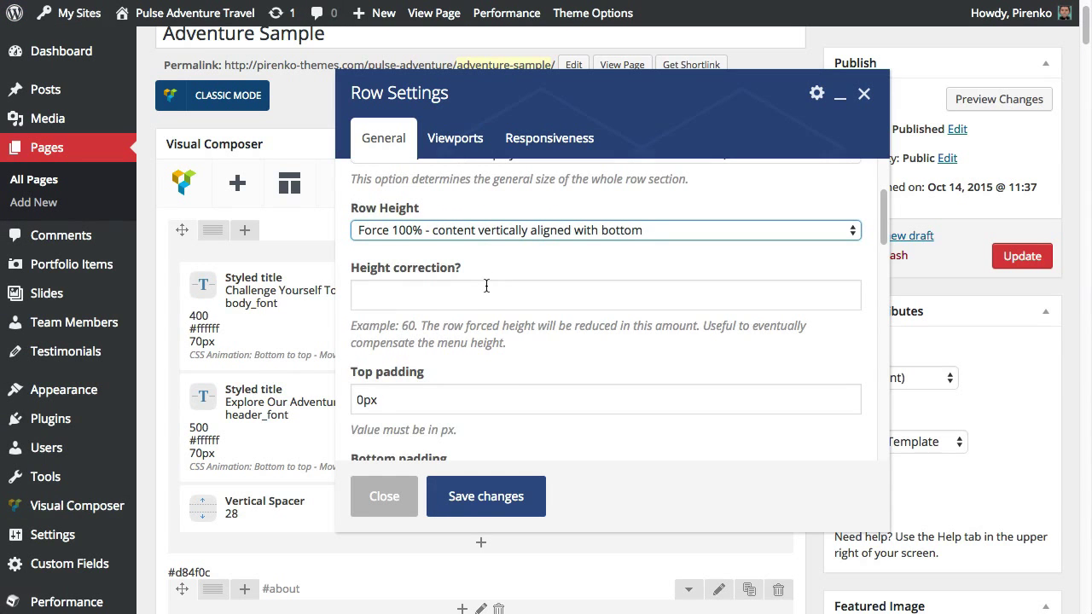
click(397, 297)
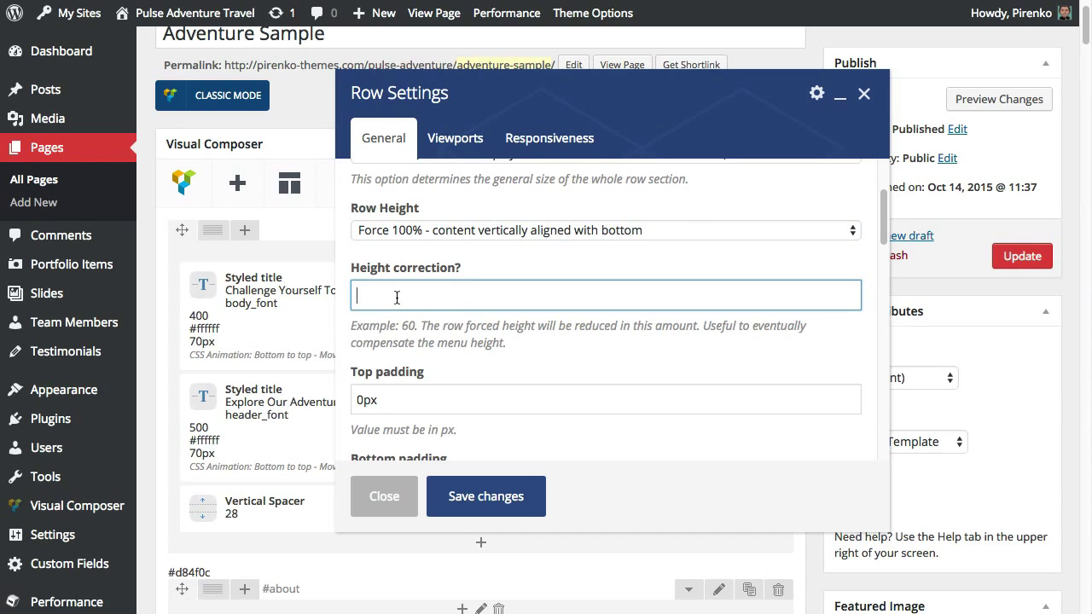
text(50)
click(500, 495)
Step: Update the page, reload the live site to check the first row's height, and return to the page editor
scroll(825, 484, up, 1)
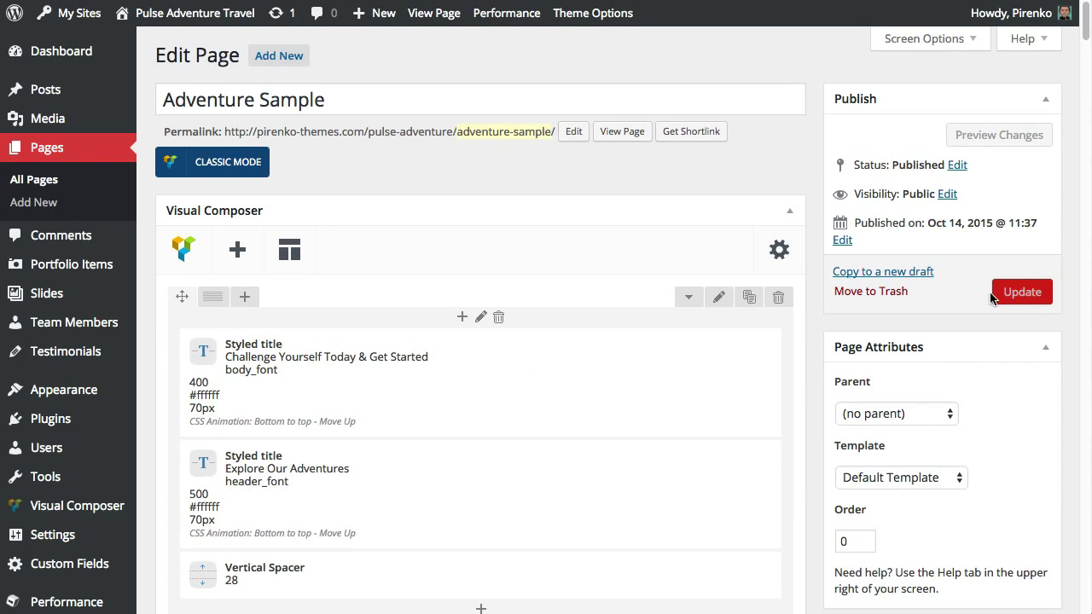
click(1016, 293)
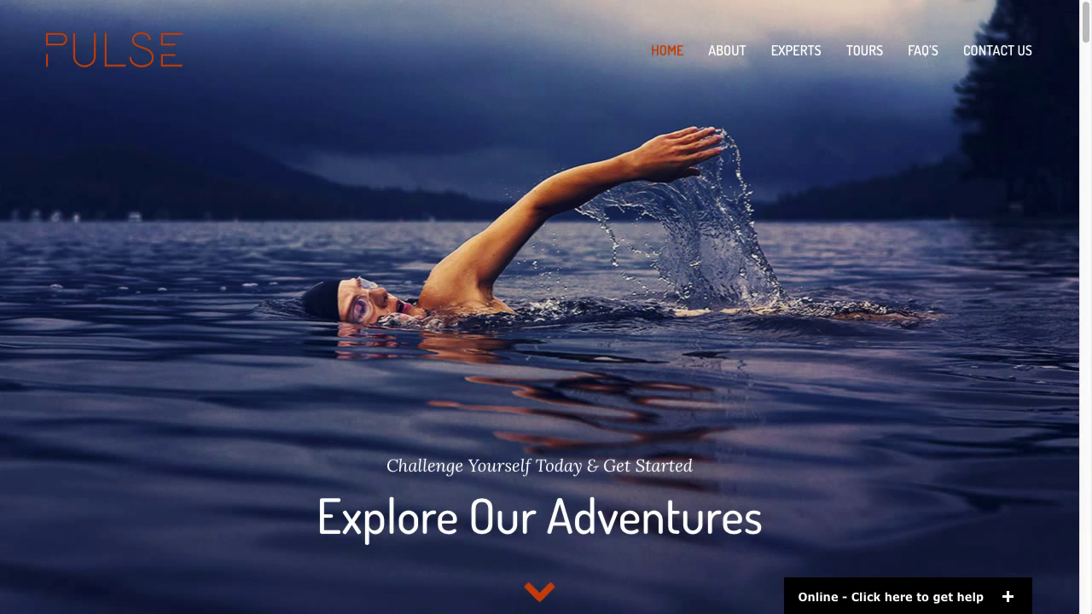
key(super+r)
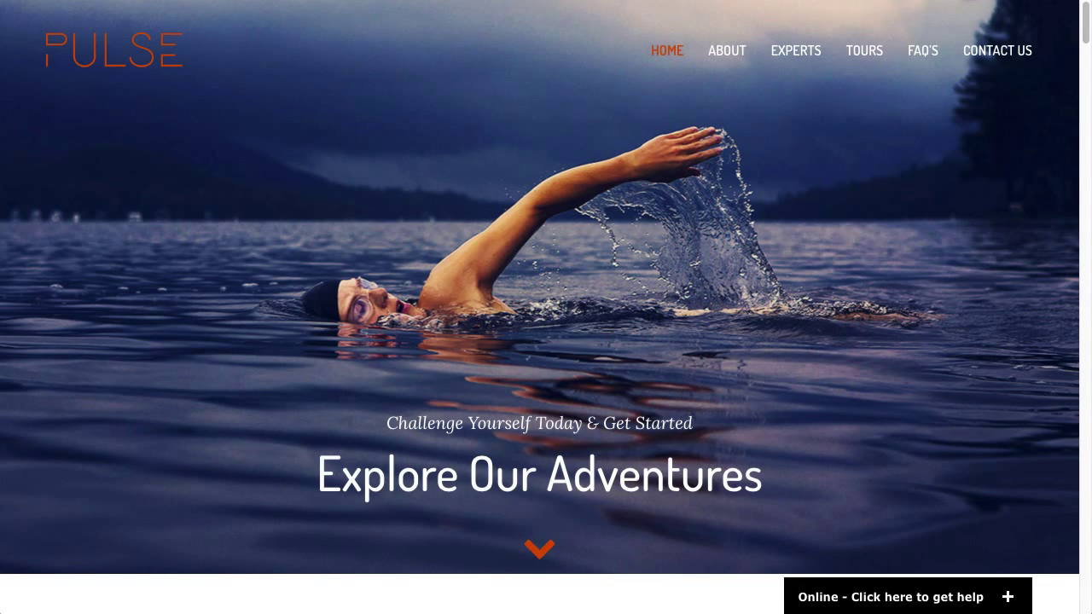
key(ctrl+Tab)
Step: Reopen the first row's settings and clear the height correction value
click(719, 346)
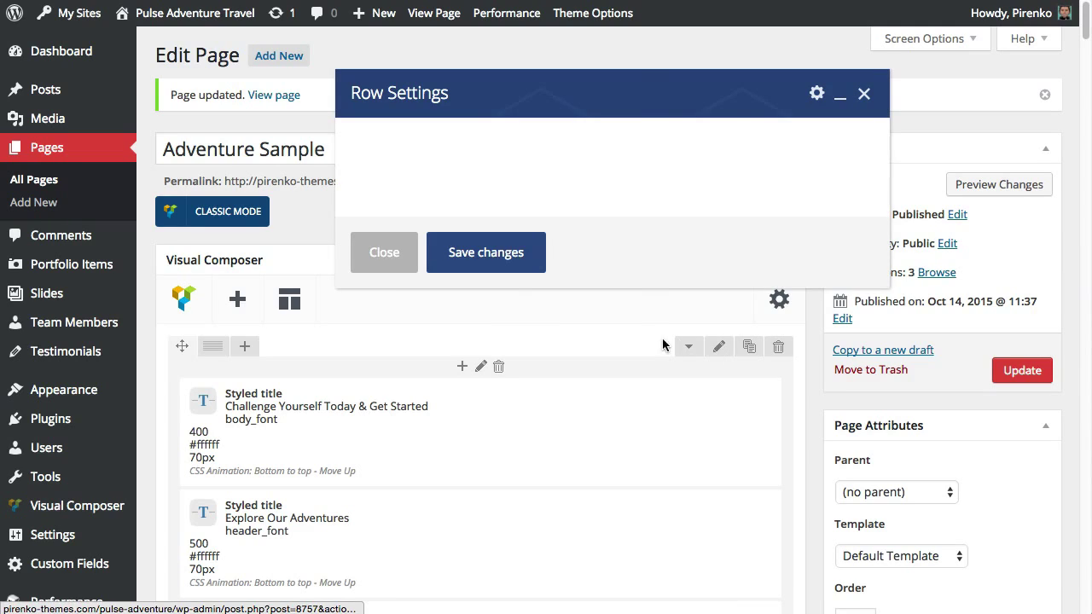
click(390, 439)
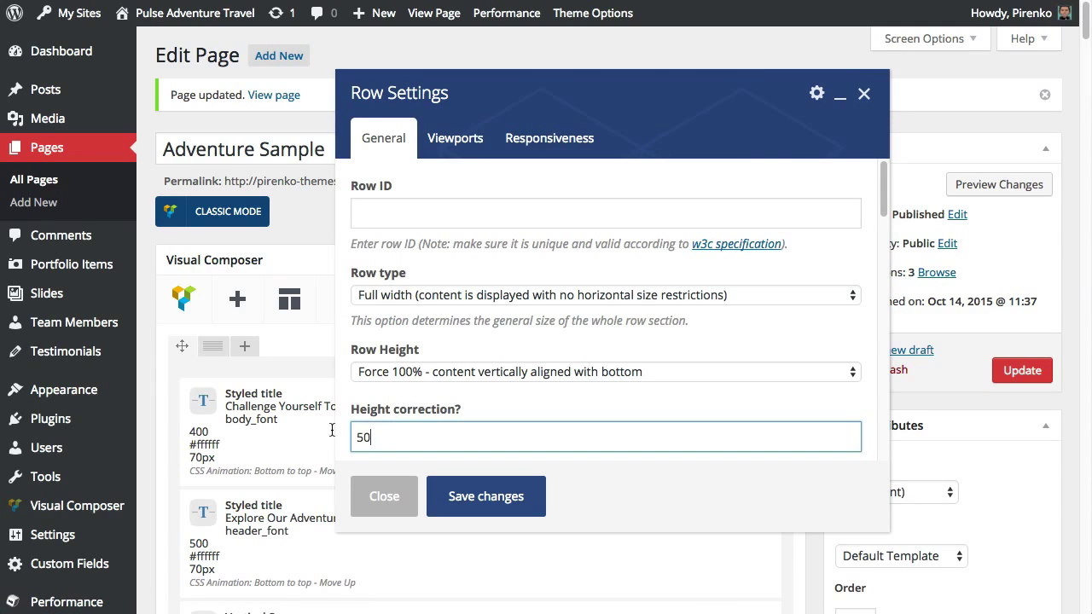
key(ctrl+a)
key(BackSpace)
Step: Review the row's top padding, bottom padding and bottom margin fields without changing them
scroll(787, 349, down, 3)
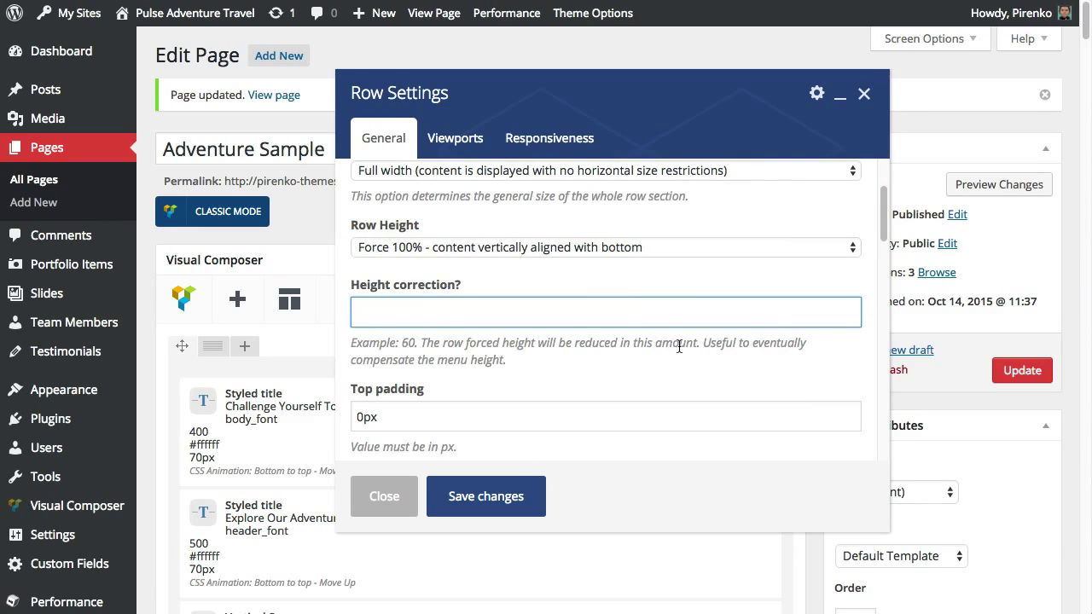
scroll(569, 383, down, 2)
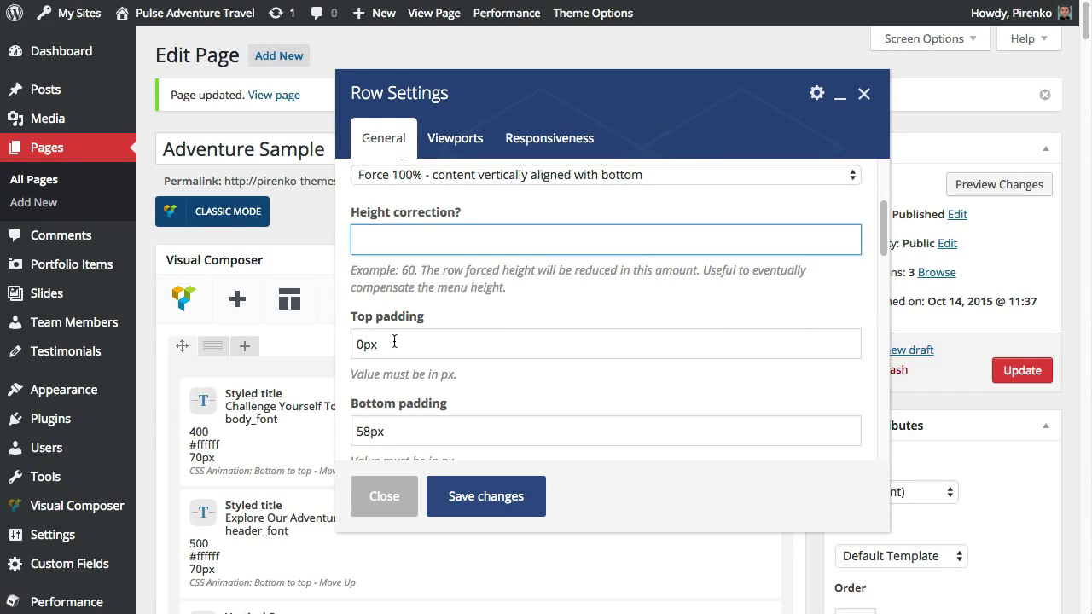
click(414, 350)
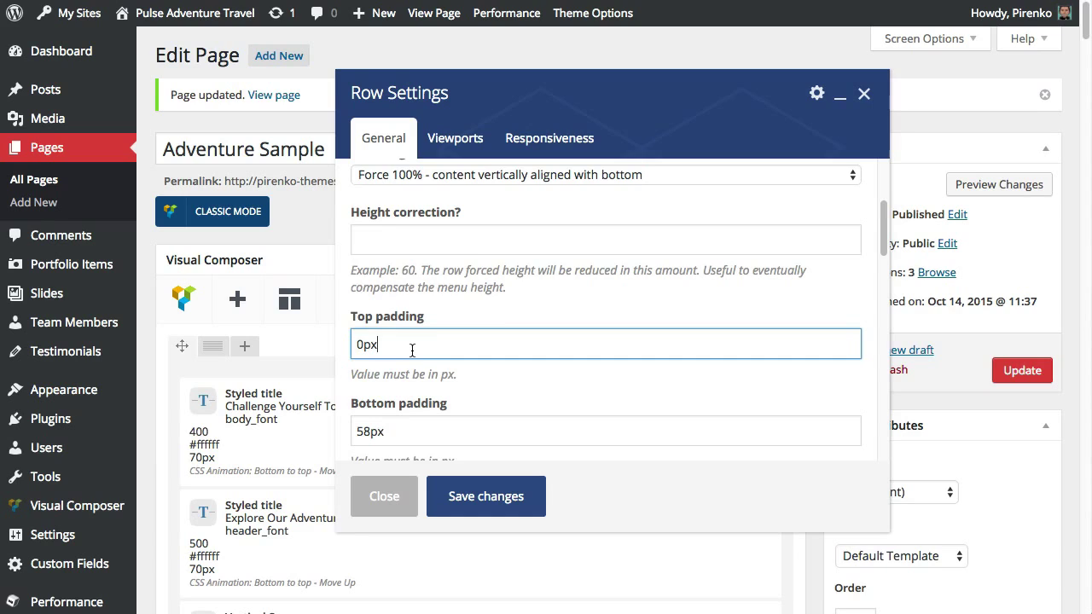
scroll(418, 350, down, 2)
scroll(414, 359, down, 2)
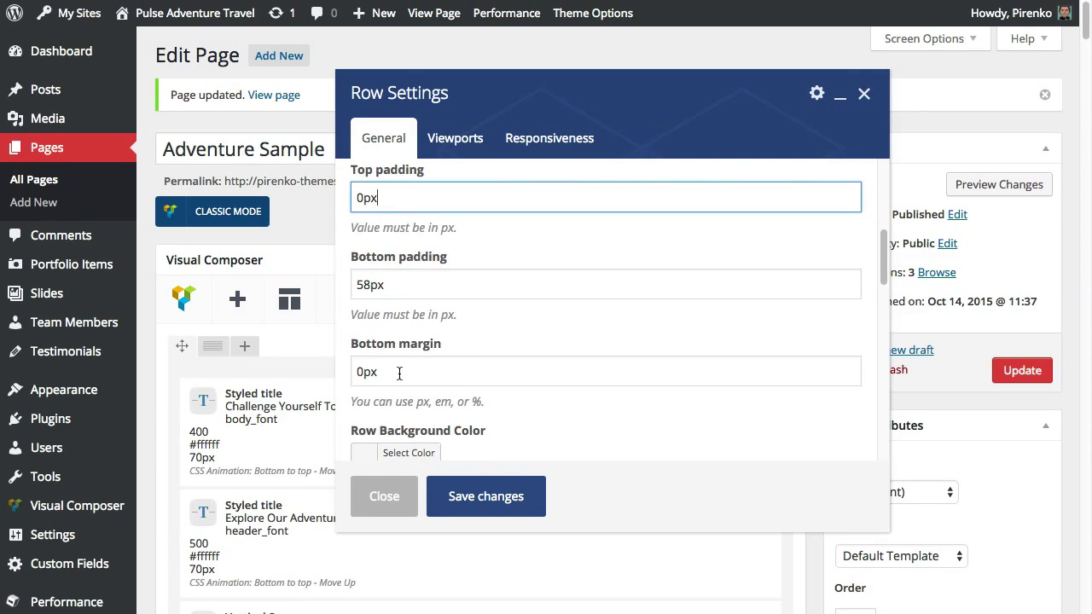
Step: Check the row background color picker and the background type choices, picking no color and keeping Image
scroll(400, 373, down, 4)
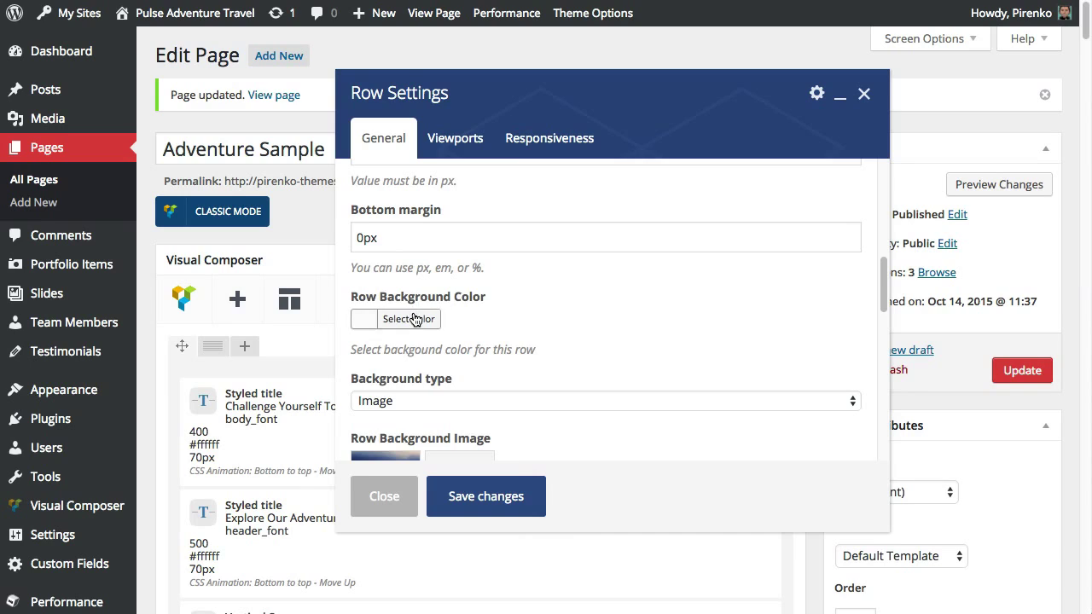
click(416, 317)
scroll(553, 330, down, 2)
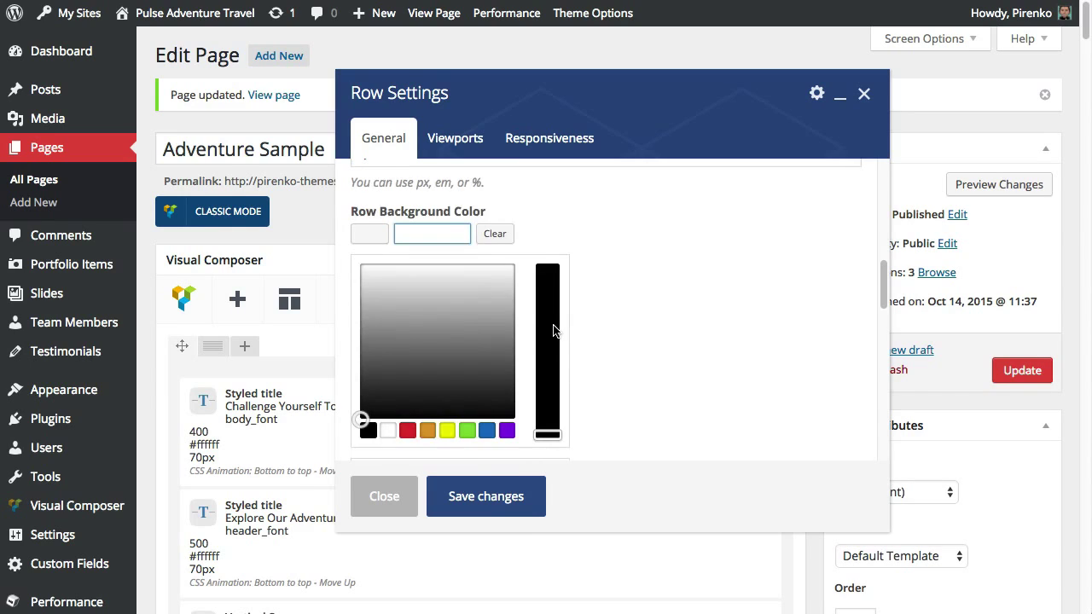
click(592, 247)
scroll(588, 248, down, 2)
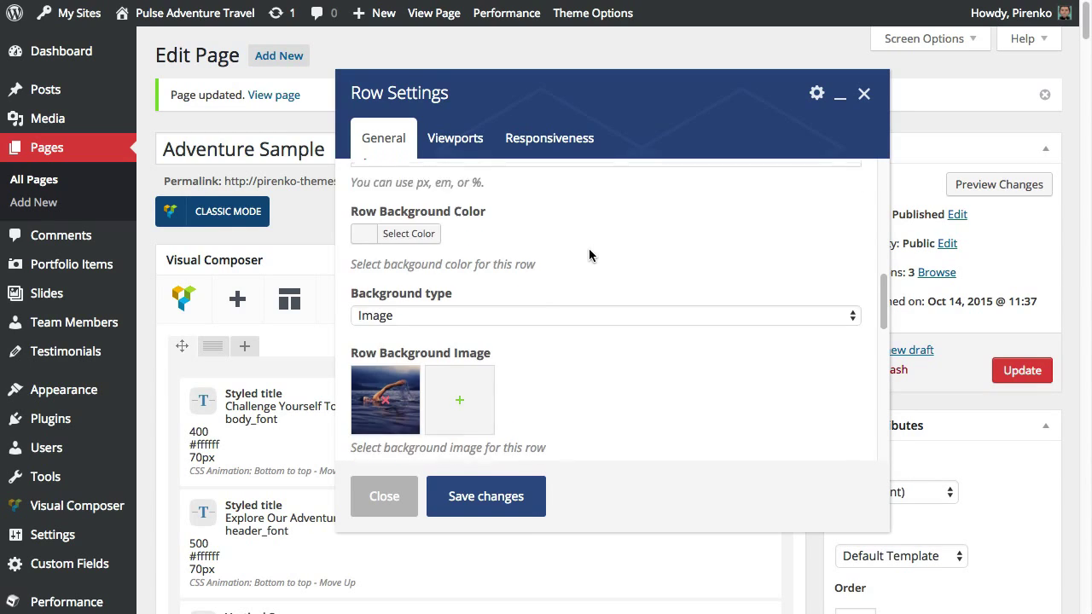
click(386, 303)
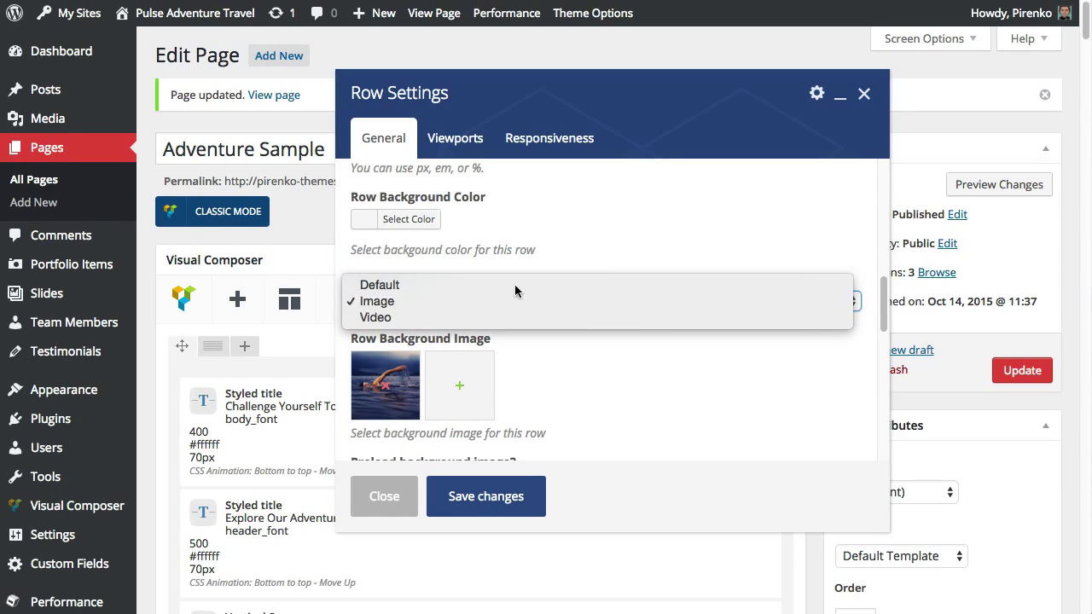
click(634, 250)
Step: Review the row background image and its preload choices, keeping the preload option on Yes
scroll(539, 366, down, 1)
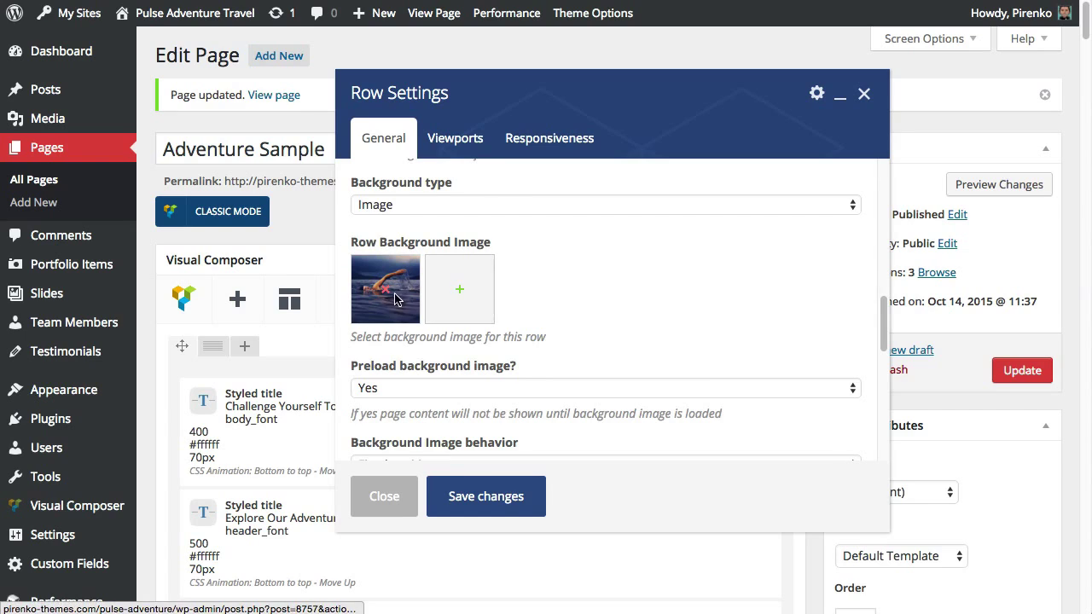
scroll(394, 290, down, 1)
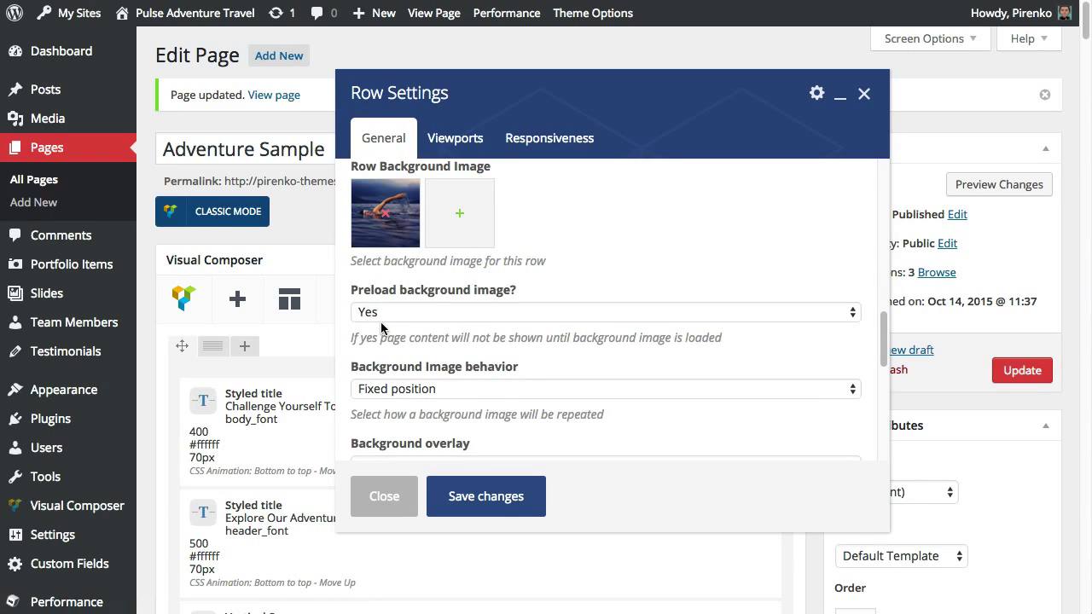
scroll(487, 304, up, 1)
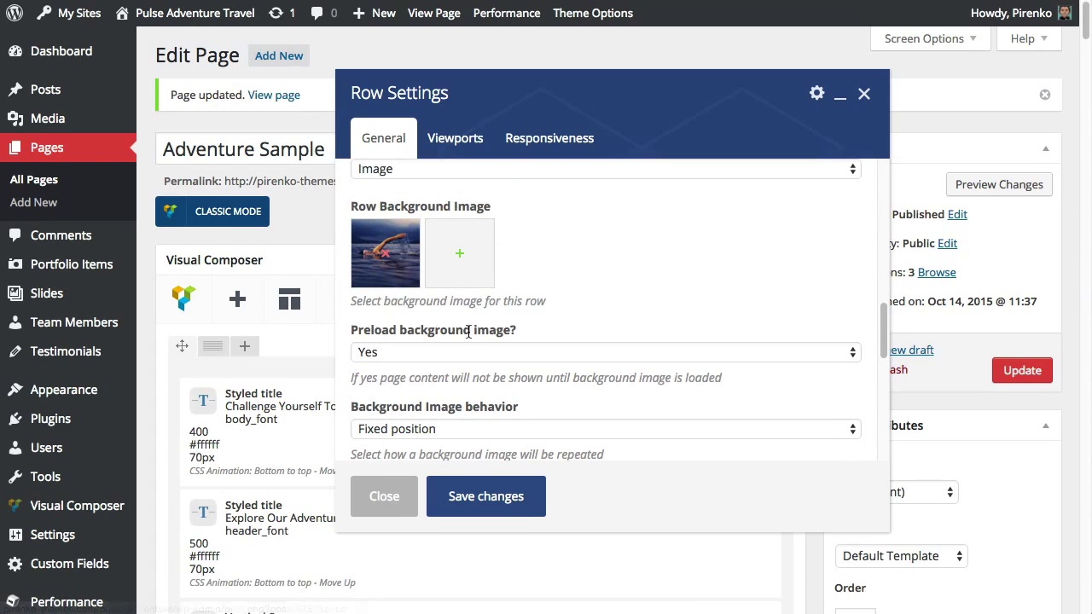
scroll(467, 332, down, 1)
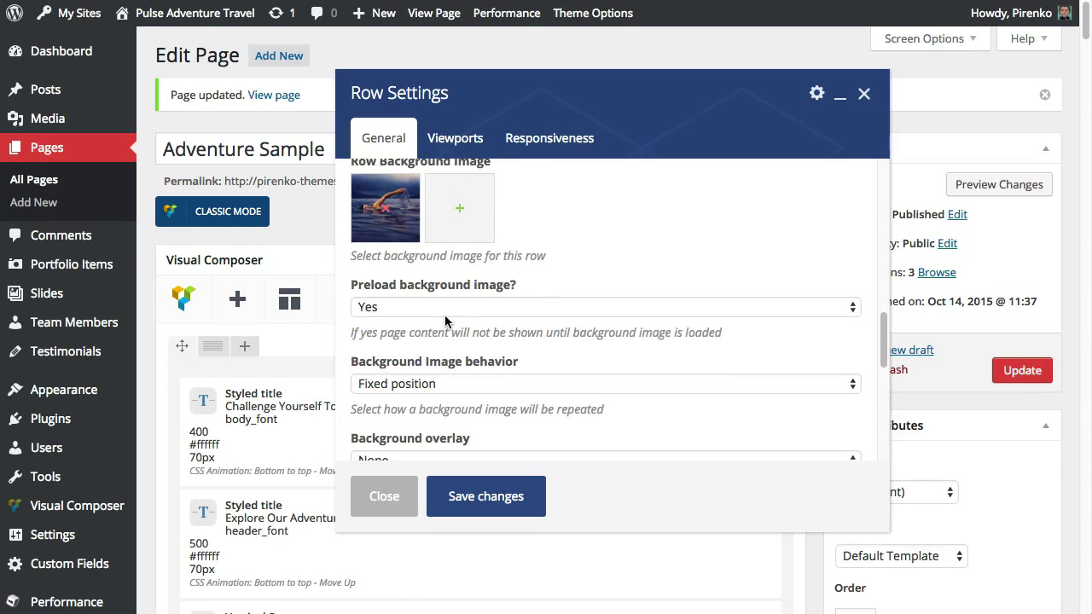
click(434, 307)
click(434, 306)
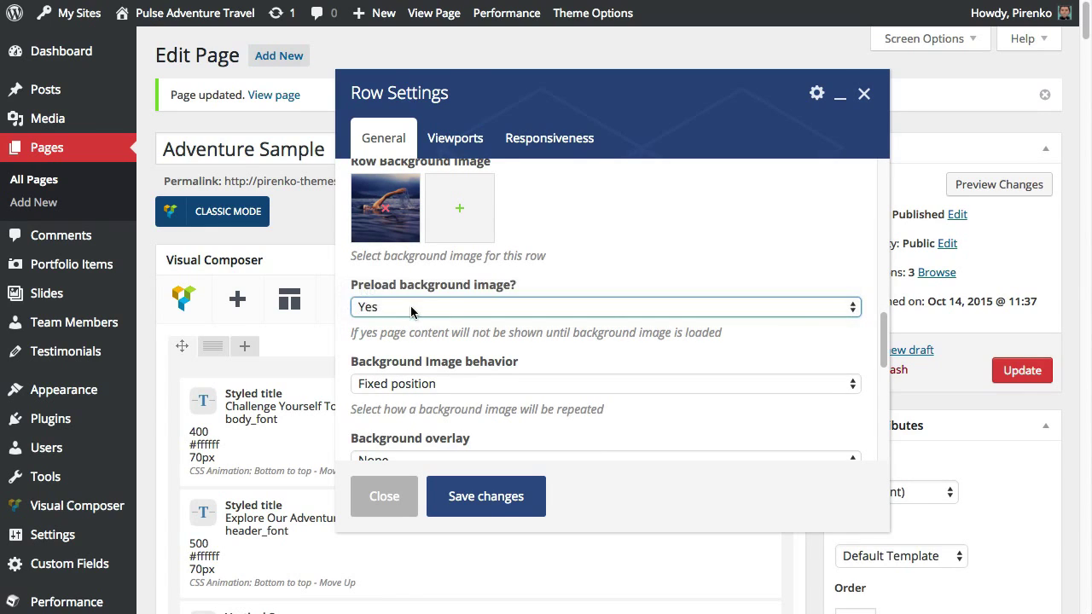
Step: Review the background image behavior and background overlay choices, keeping Fixed position and None
scroll(597, 342, down, 2)
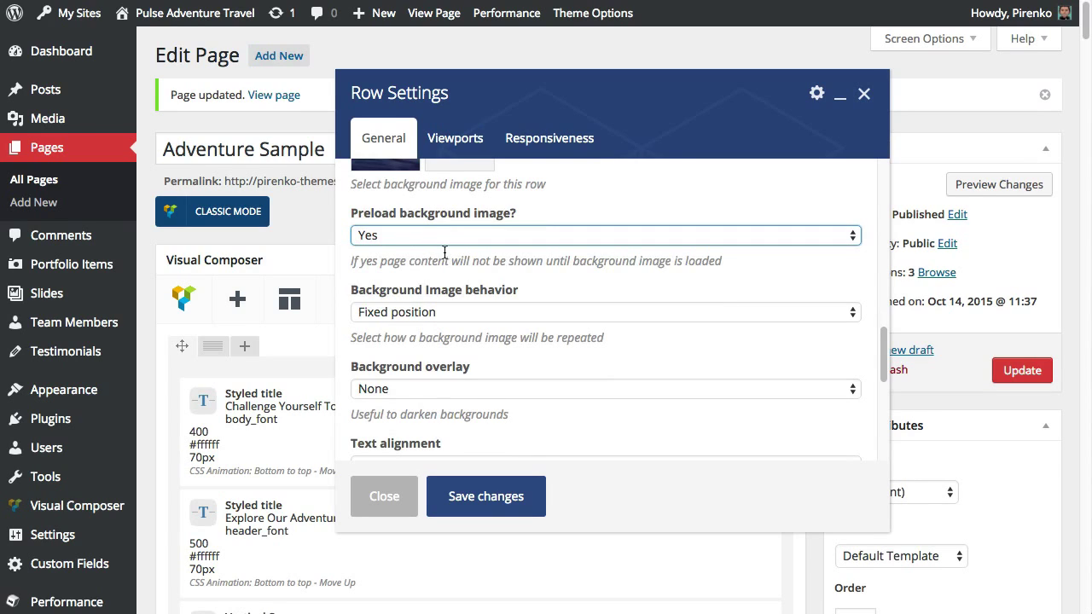
click(474, 314)
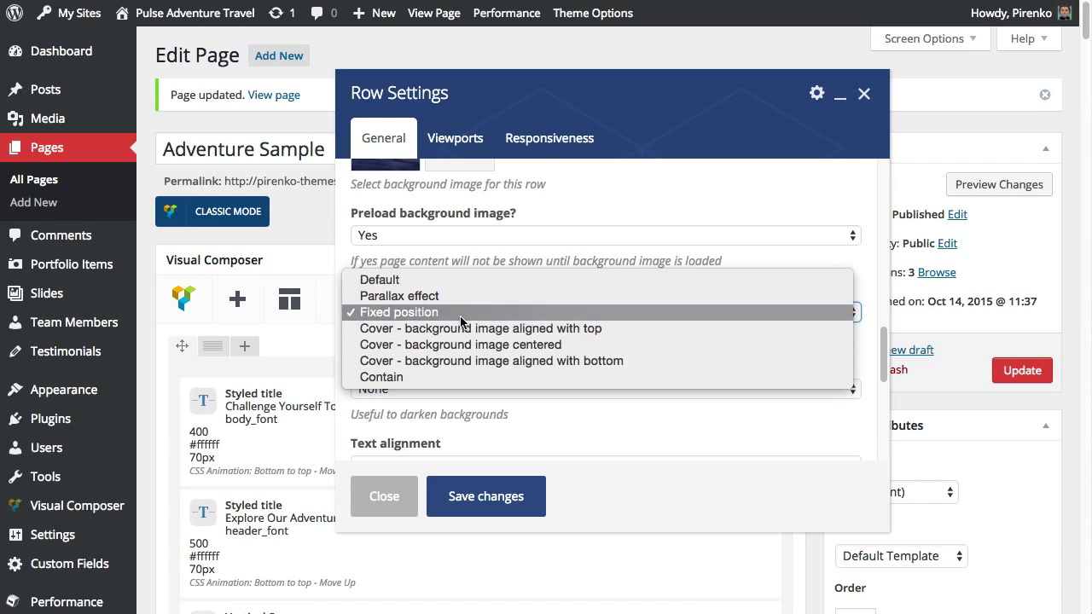
click(460, 320)
scroll(535, 336, down, 1)
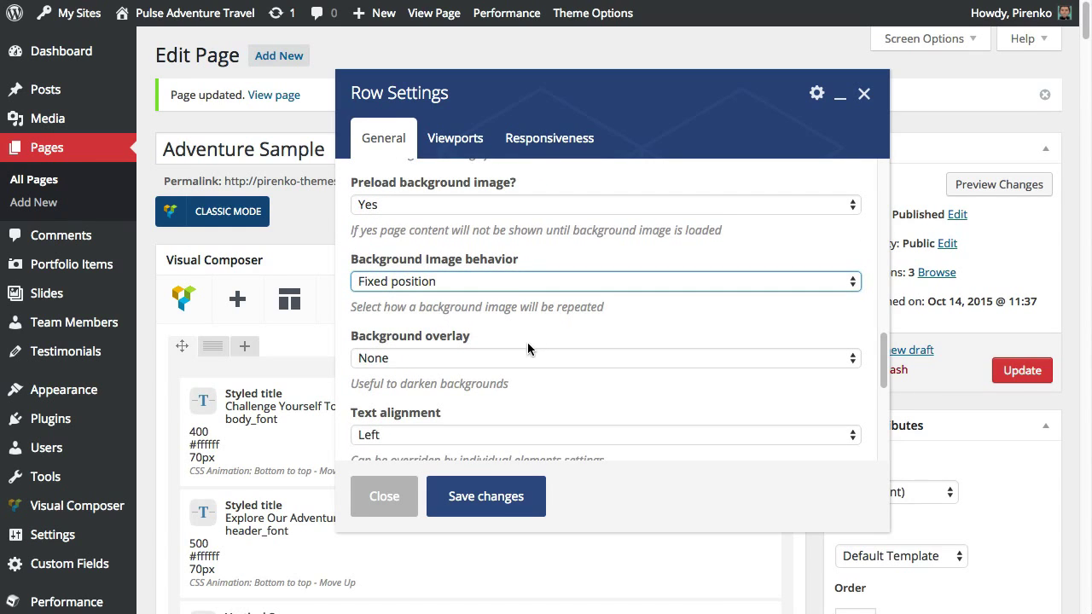
click(512, 359)
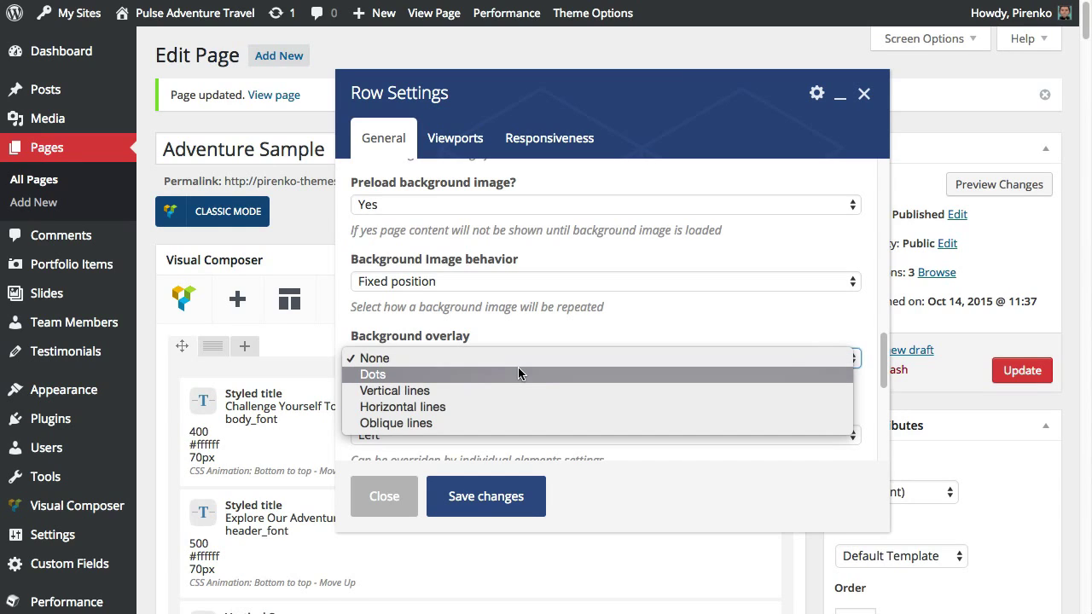
click(550, 330)
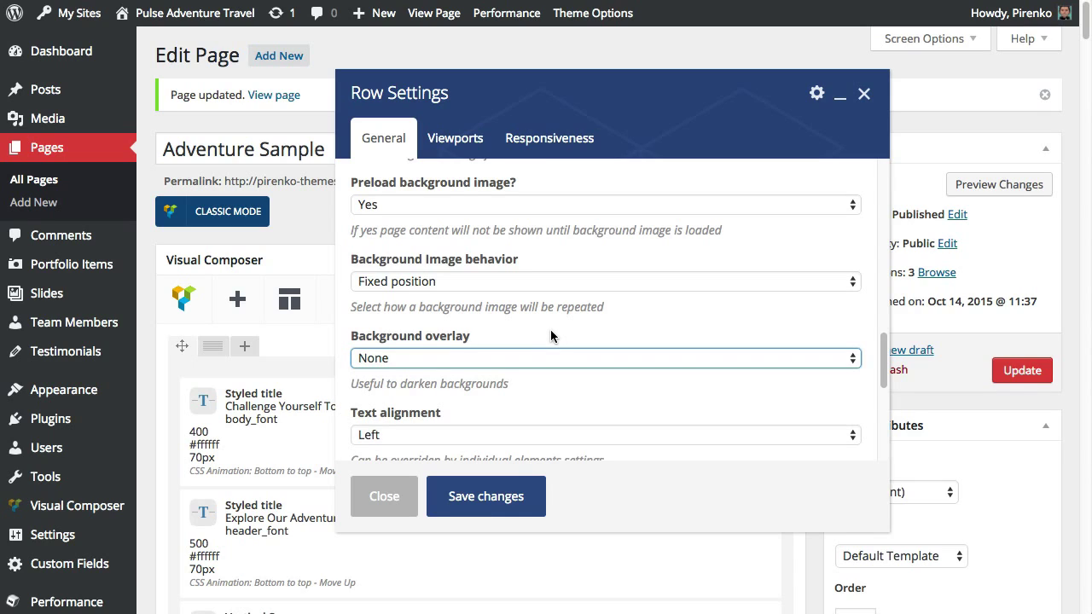
Step: Switch the row's background type to Video and go to the Video MP4 file path field
scroll(550, 335, down, 1)
scroll(463, 359, up, 1)
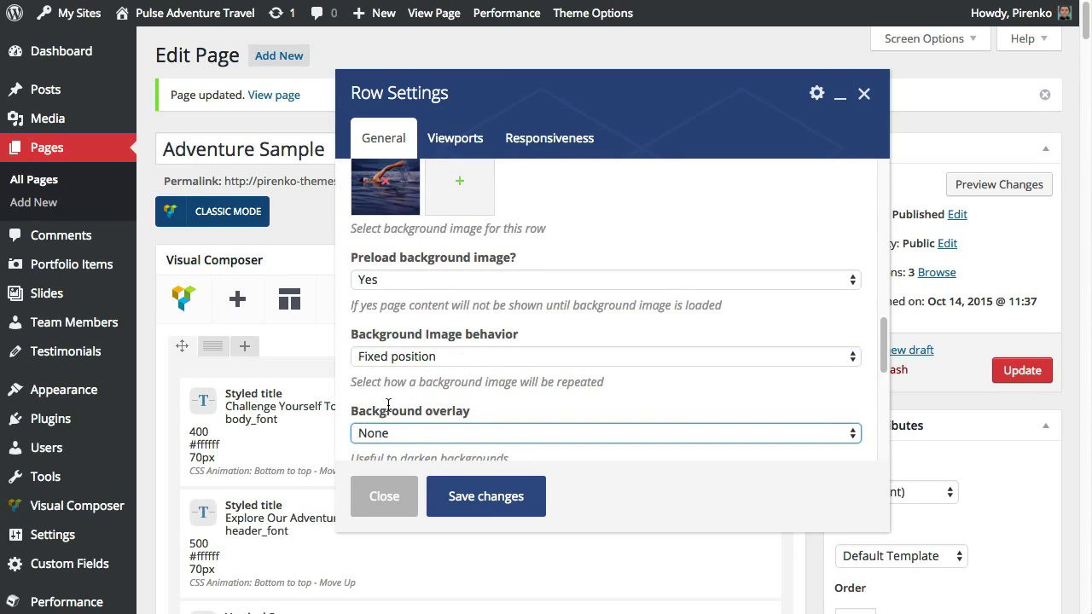
scroll(388, 402, up, 1)
scroll(382, 347, up, 3)
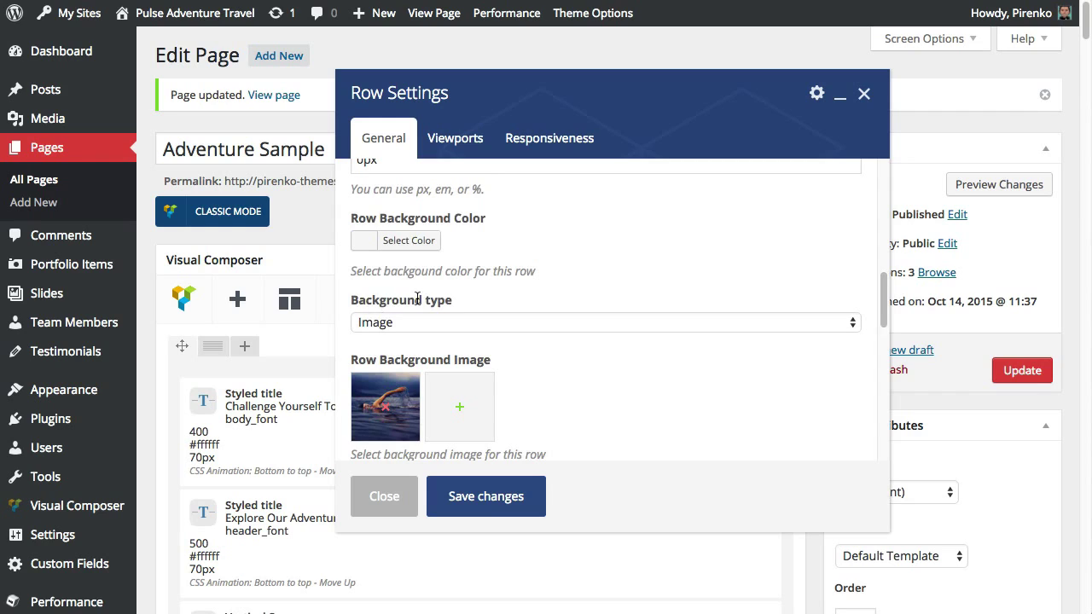
click(431, 328)
click(503, 339)
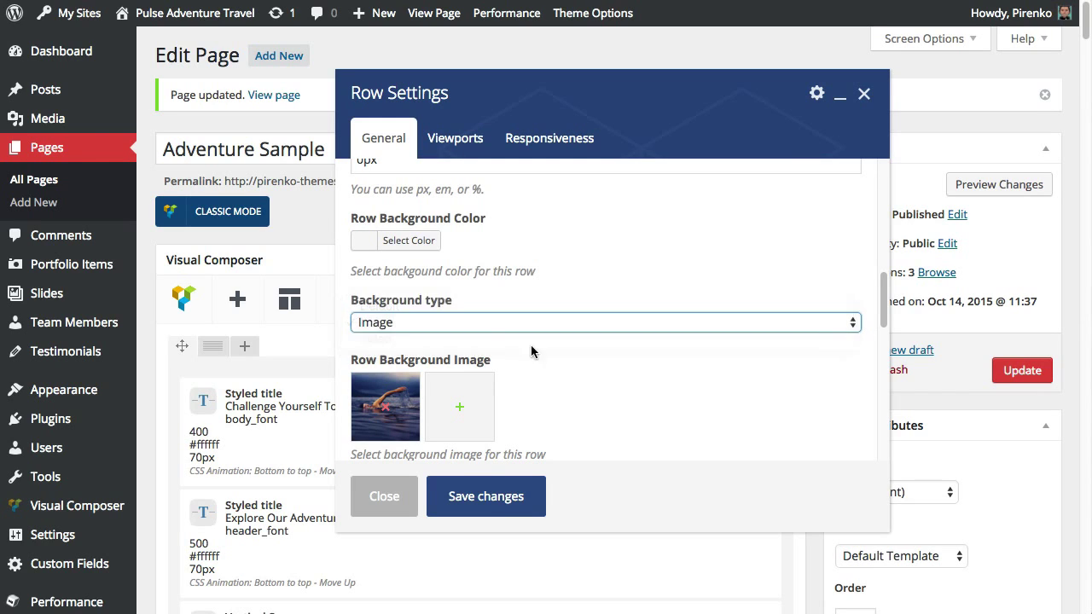
scroll(390, 256, down, 2)
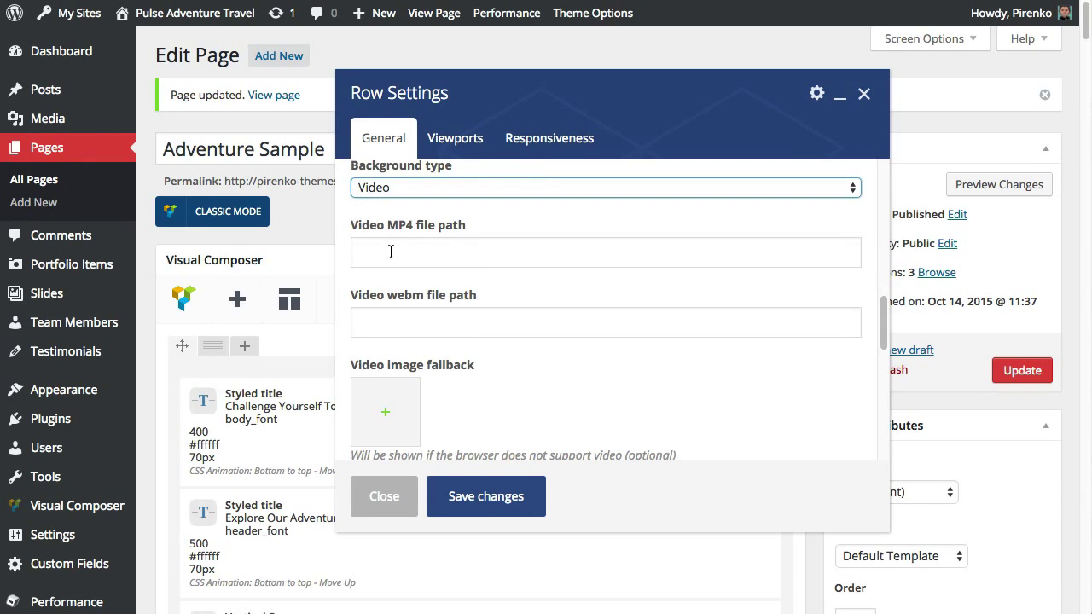
click(390, 252)
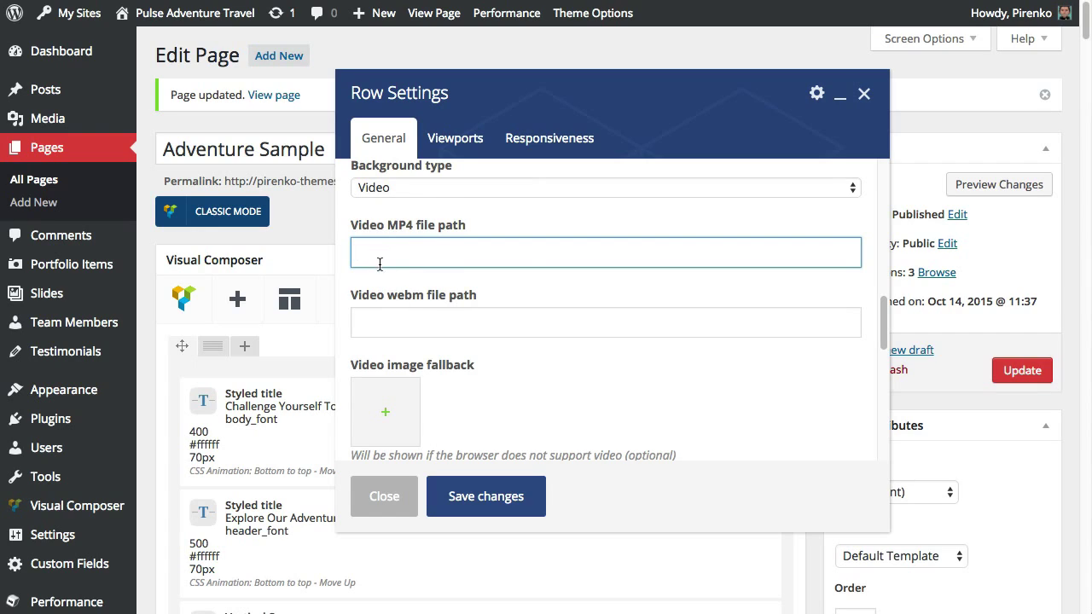
Step: Review the row's video webm path, image fallback and video parallax effect choices, keeping the parallax effect on No
scroll(429, 325, down, 1)
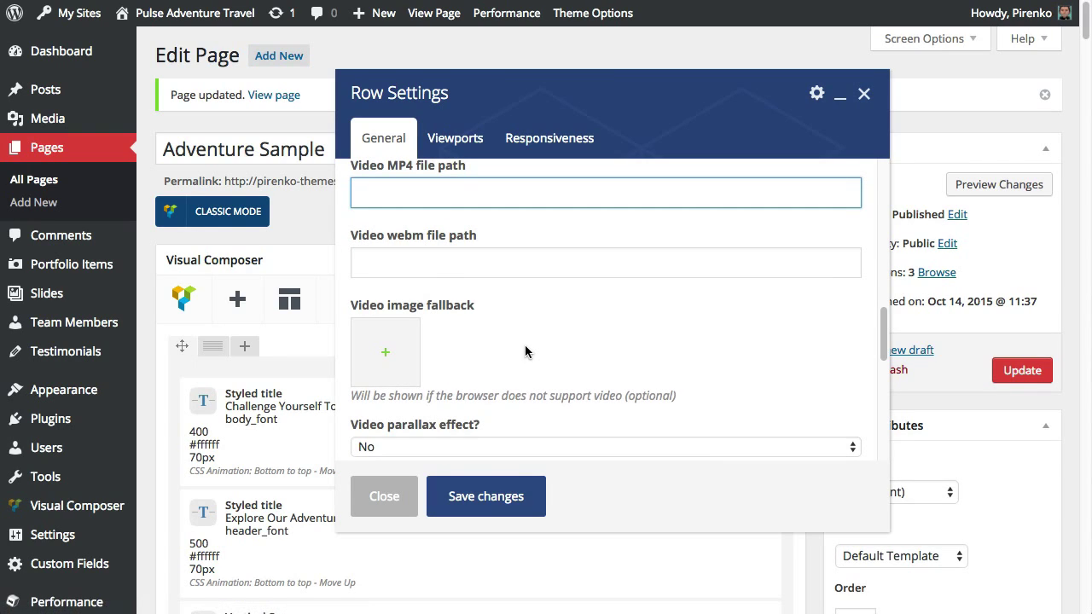
scroll(524, 345, down, 1)
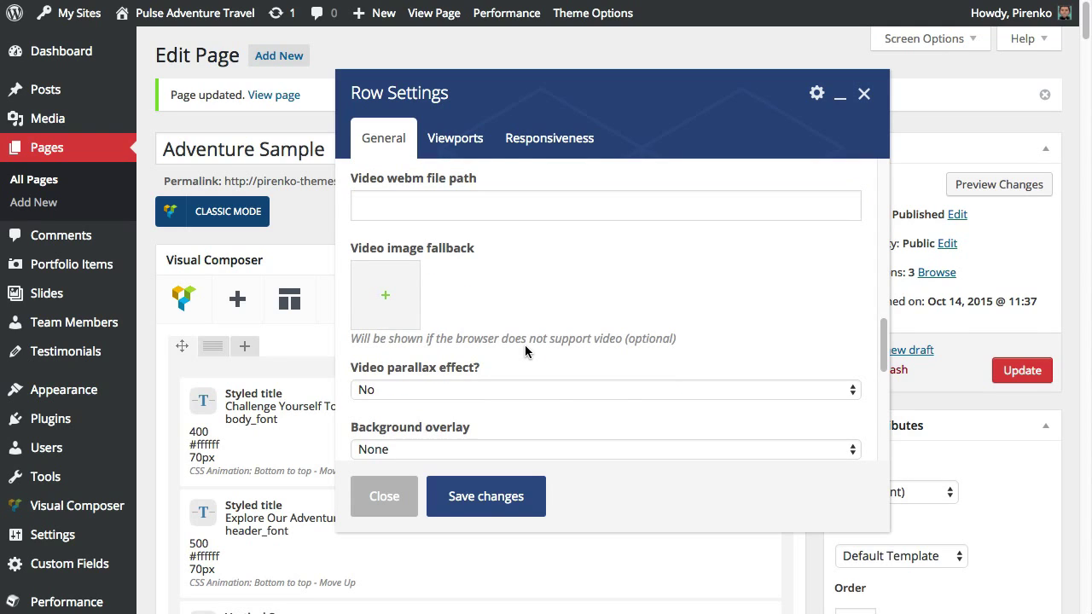
scroll(525, 350, down, 2)
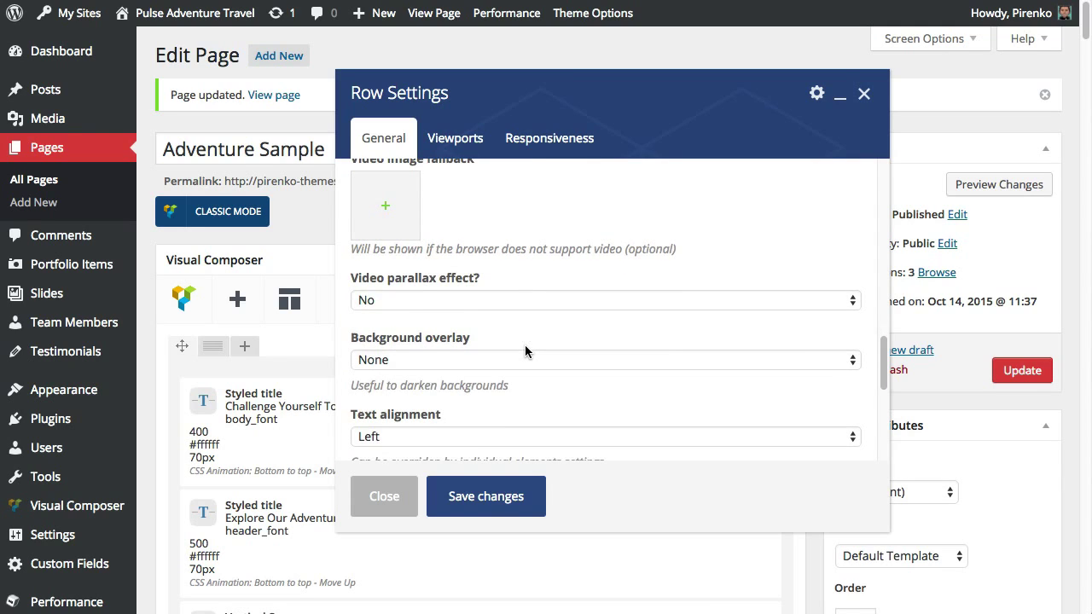
click(419, 298)
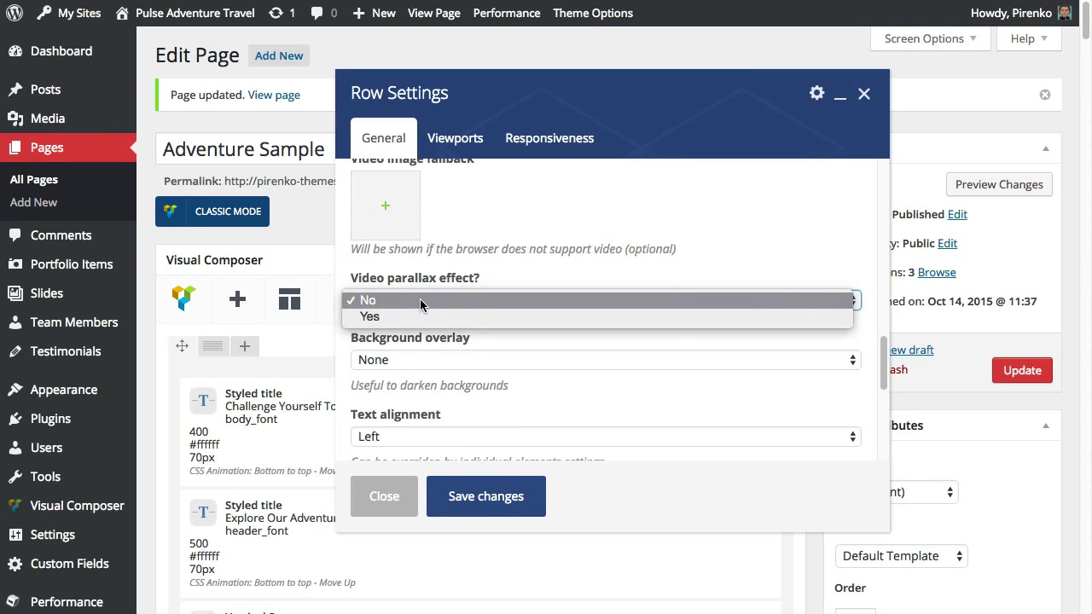
click(535, 272)
Step: Switch the row's background type back to Image
scroll(534, 266, up, 6)
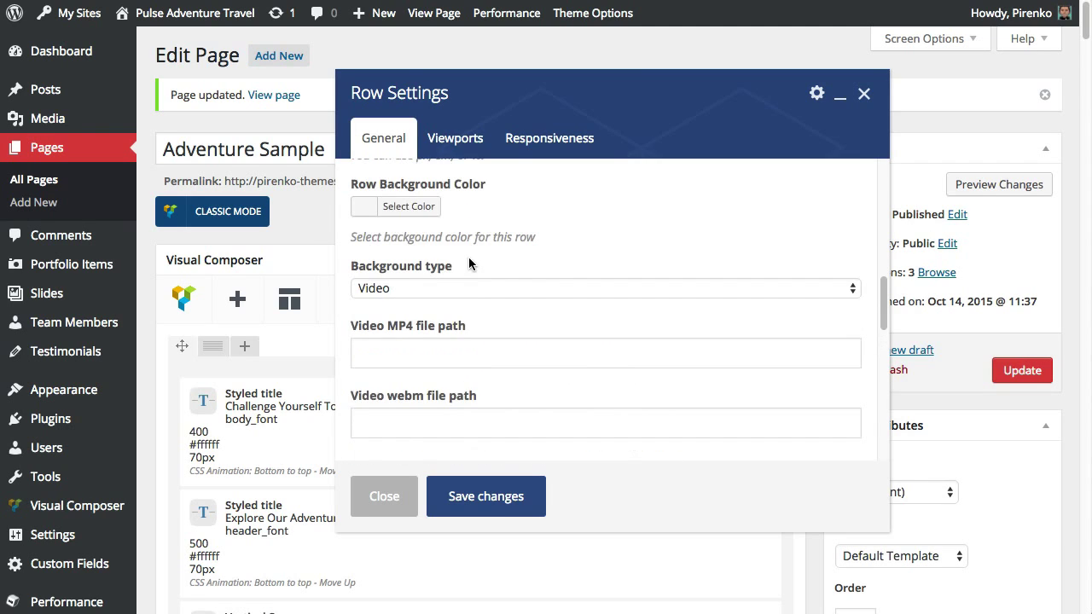
click(432, 288)
click(433, 271)
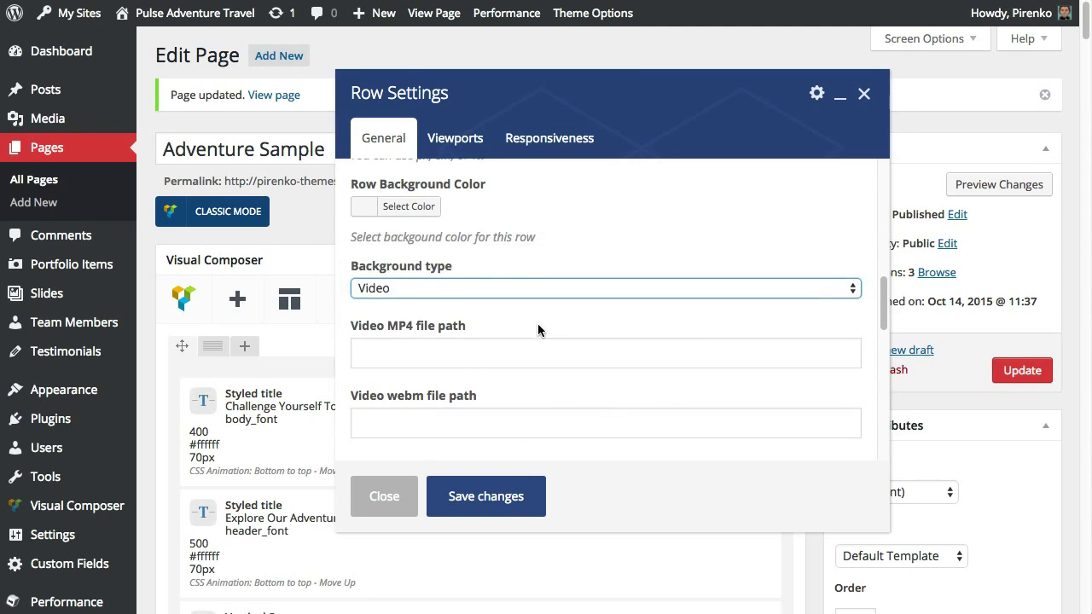
Step: Review the row's text alignment choices and text color setting, keeping the alignment on Left
scroll(538, 326, down, 3)
scroll(539, 332, down, 5)
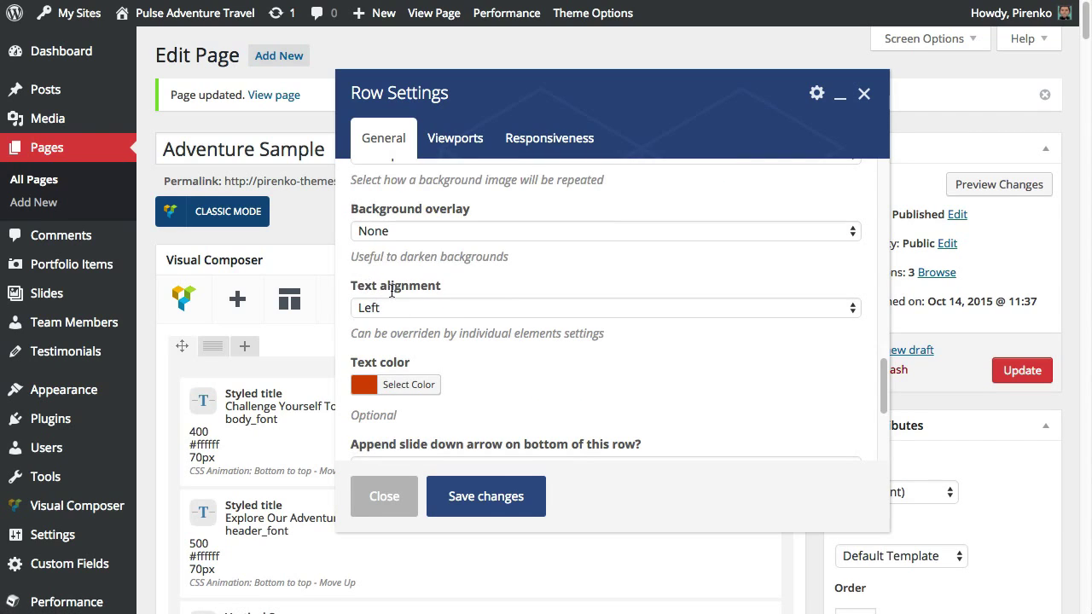
click(424, 307)
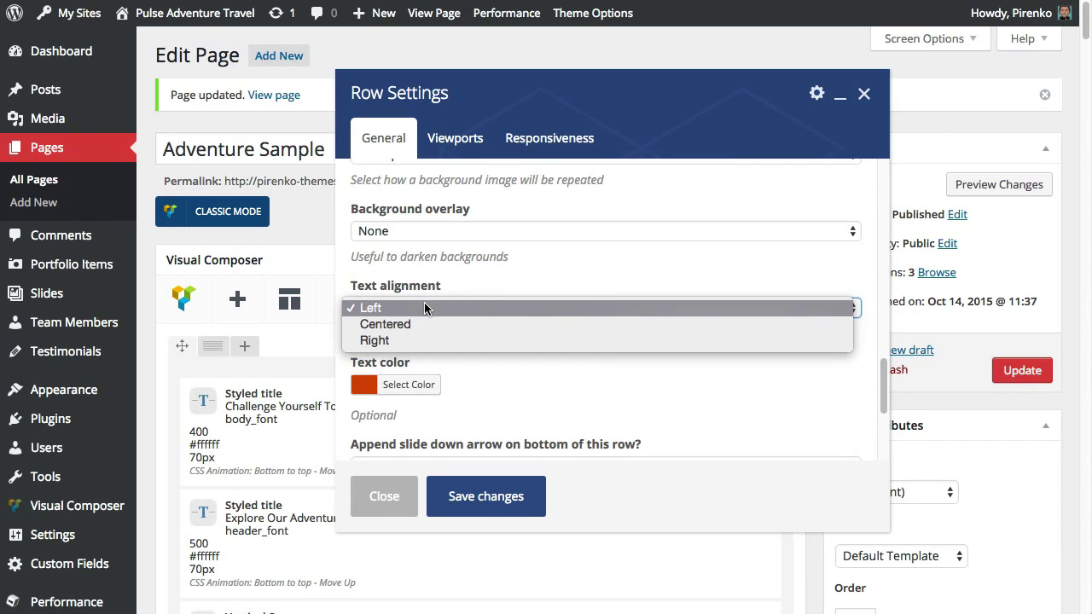
click(428, 300)
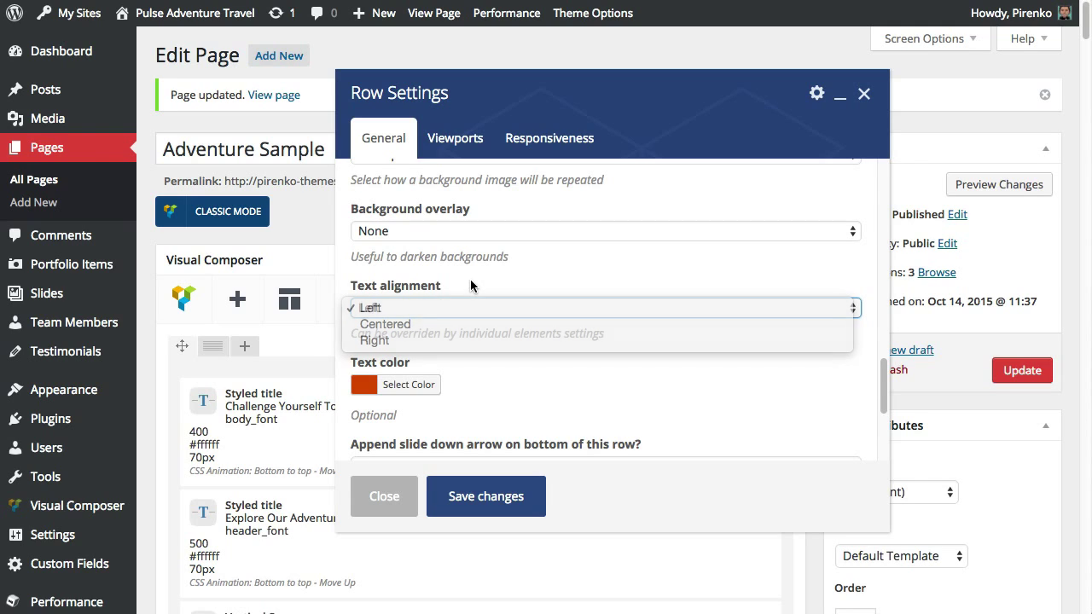
scroll(472, 279, down, 1)
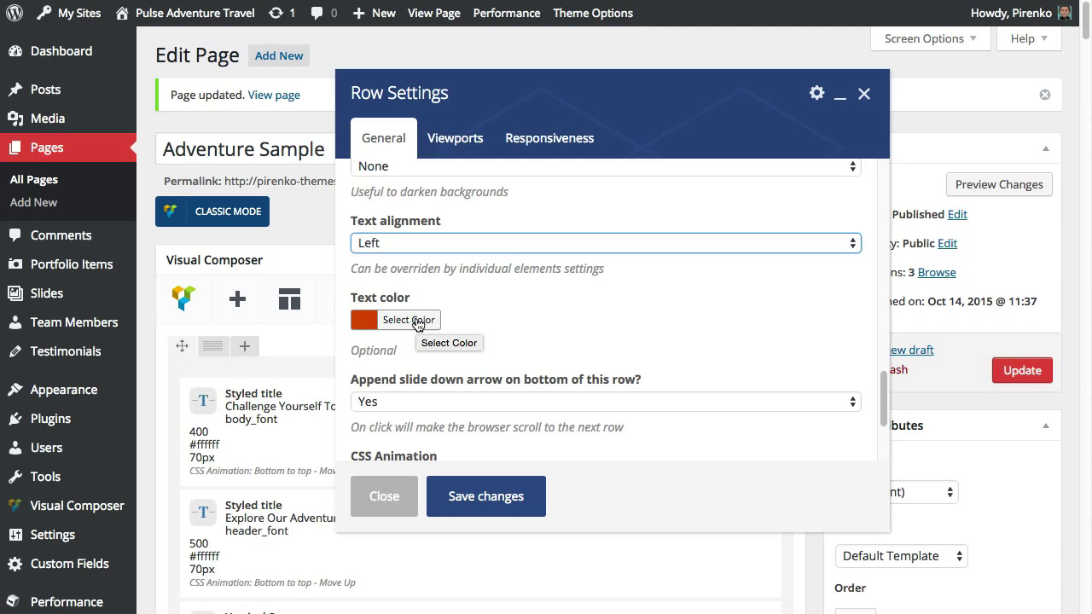
scroll(540, 331, down, 1)
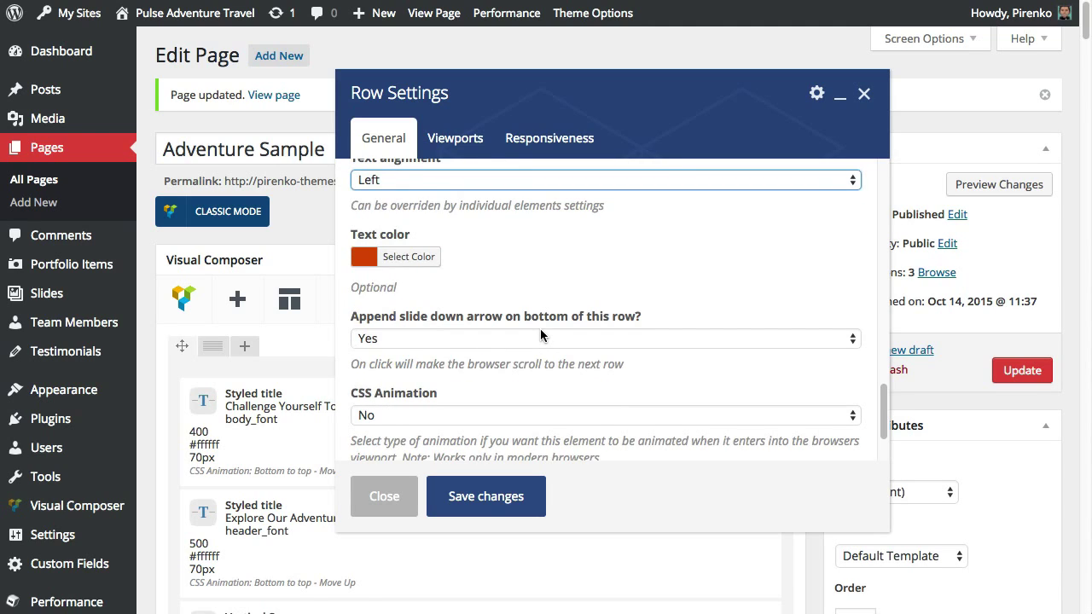
Step: Review the row's slide down arrow setting and CSS Animation choices, keeping the animation on No
scroll(540, 333, down, 1)
scroll(540, 333, down, 1)
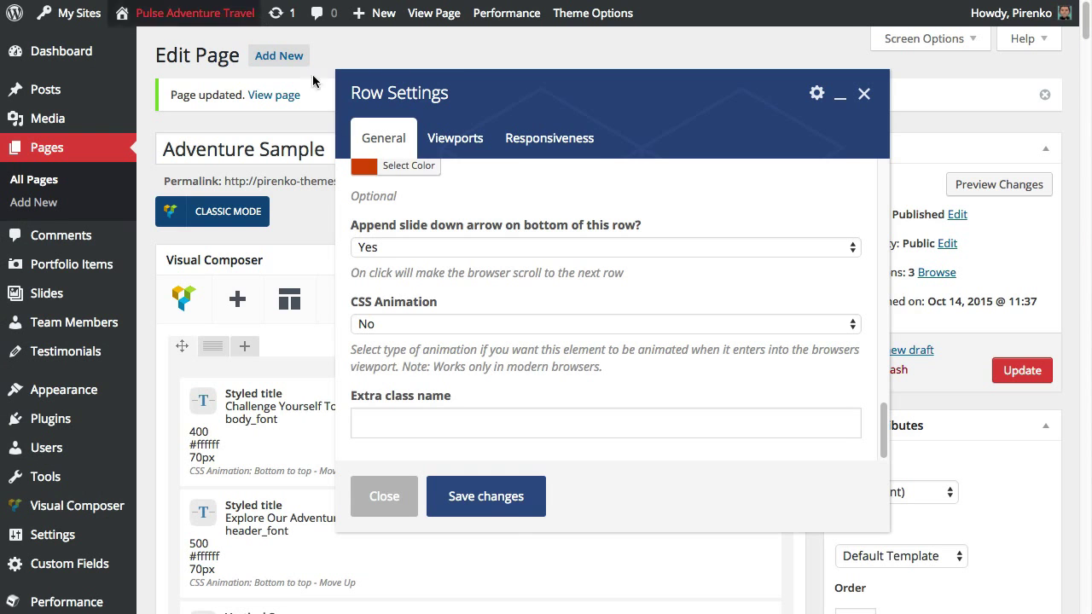
scroll(418, 260, up, 1)
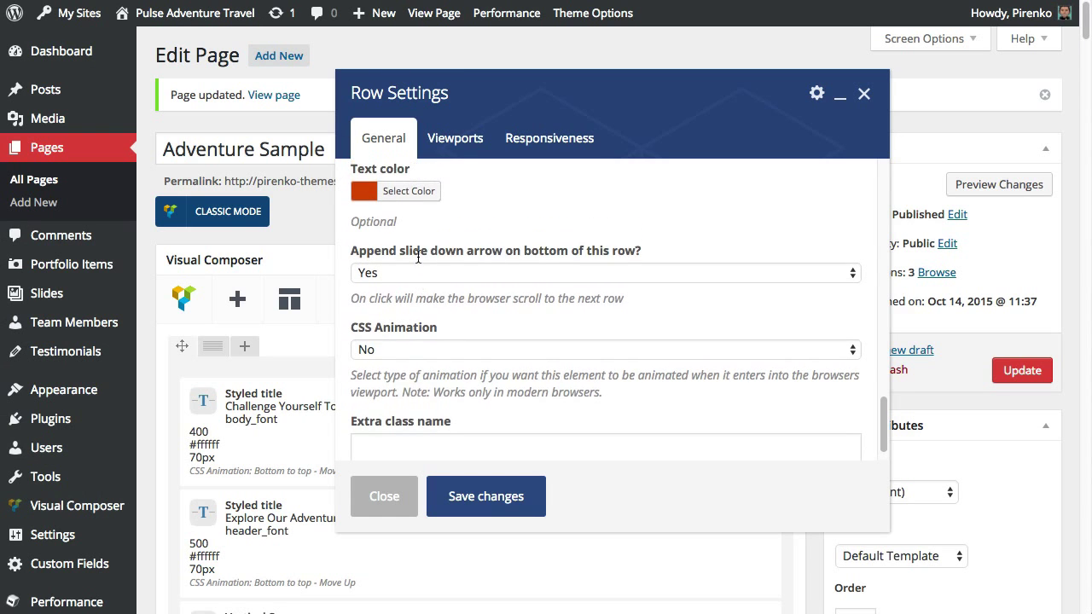
scroll(418, 256, down, 1)
click(418, 328)
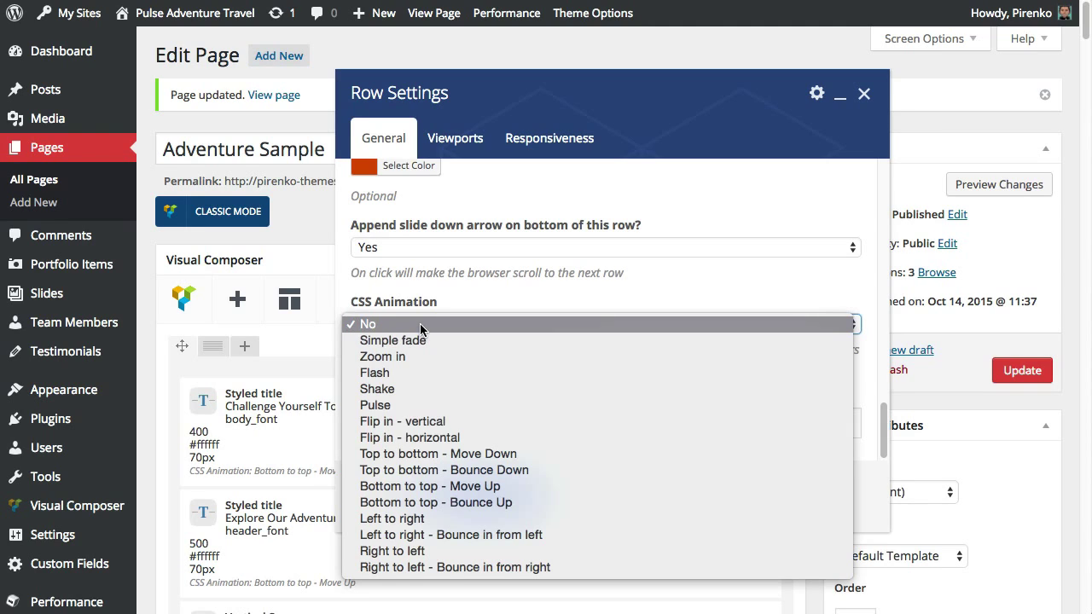
click(420, 324)
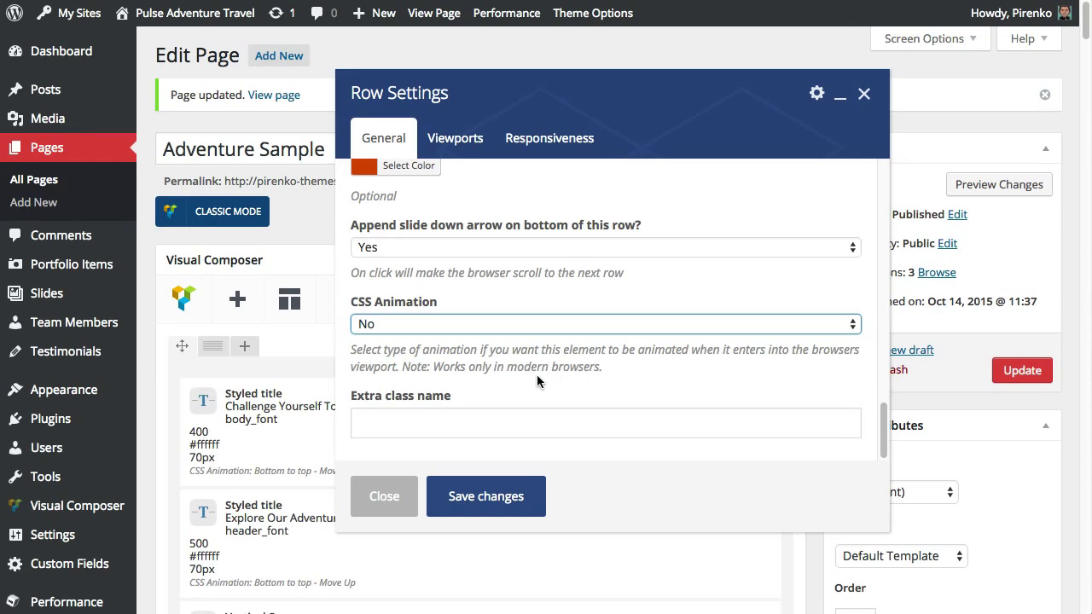
Step: Look back over the row's general settings, from the CSS animation and background options up to row type, height, padding and margin
scroll(536, 375, down, 1)
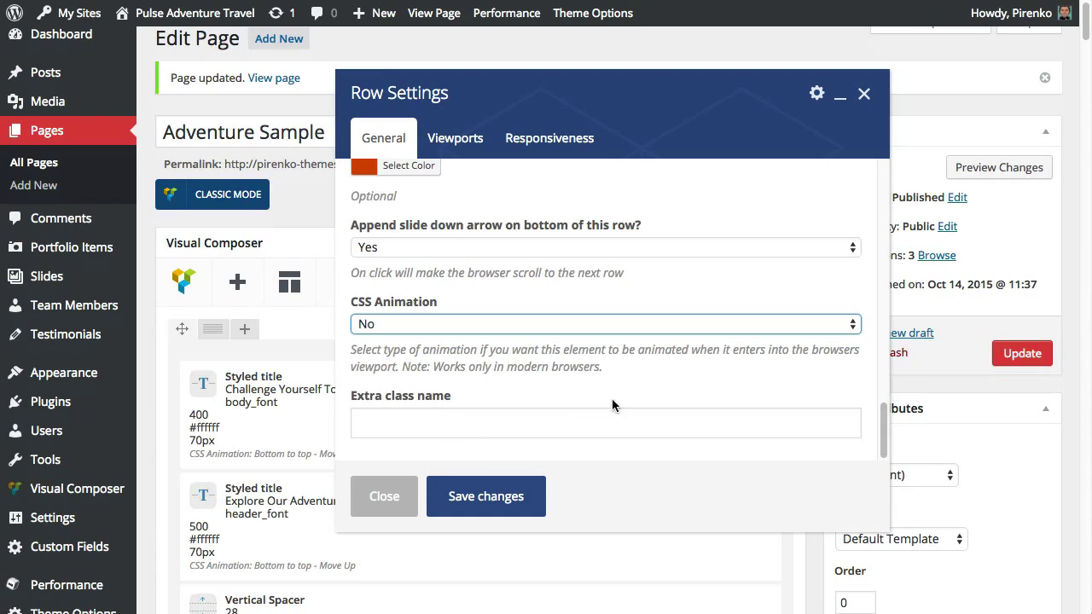
scroll(645, 378, up, 1)
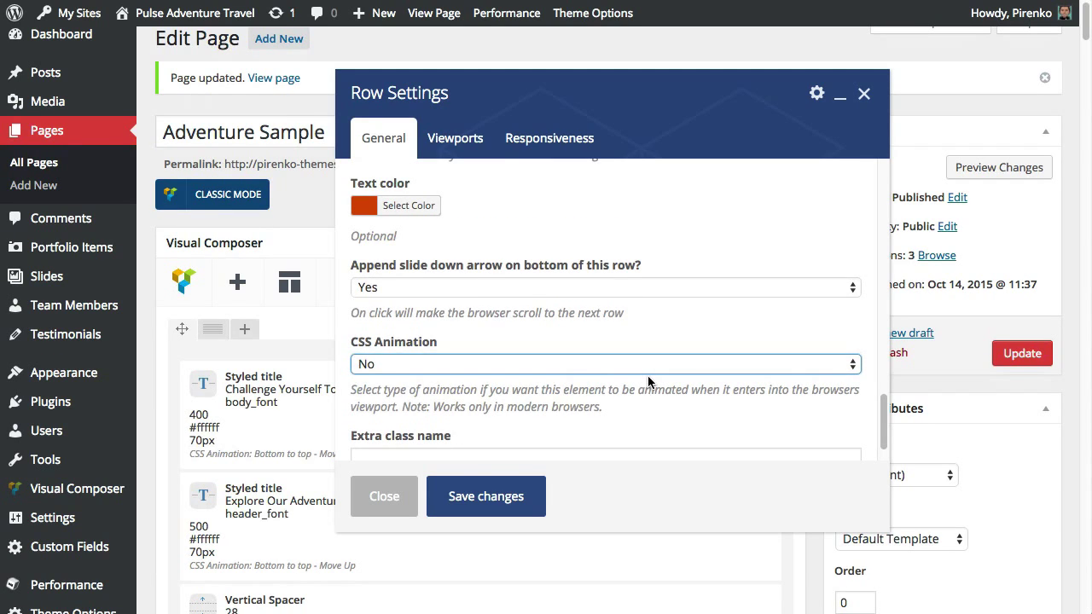
scroll(648, 376, up, 1)
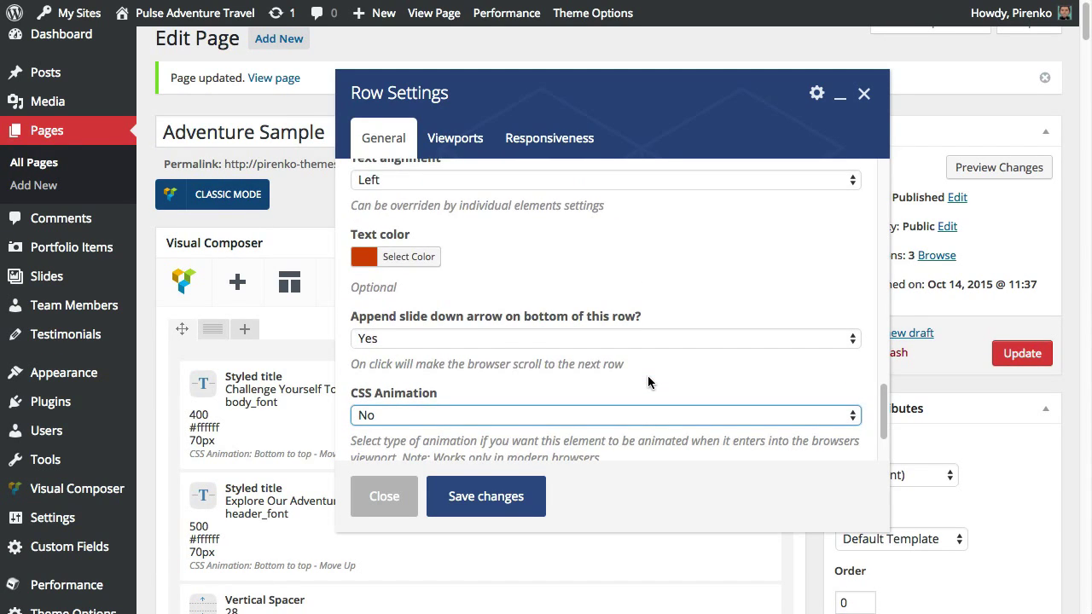
scroll(647, 376, up, 7)
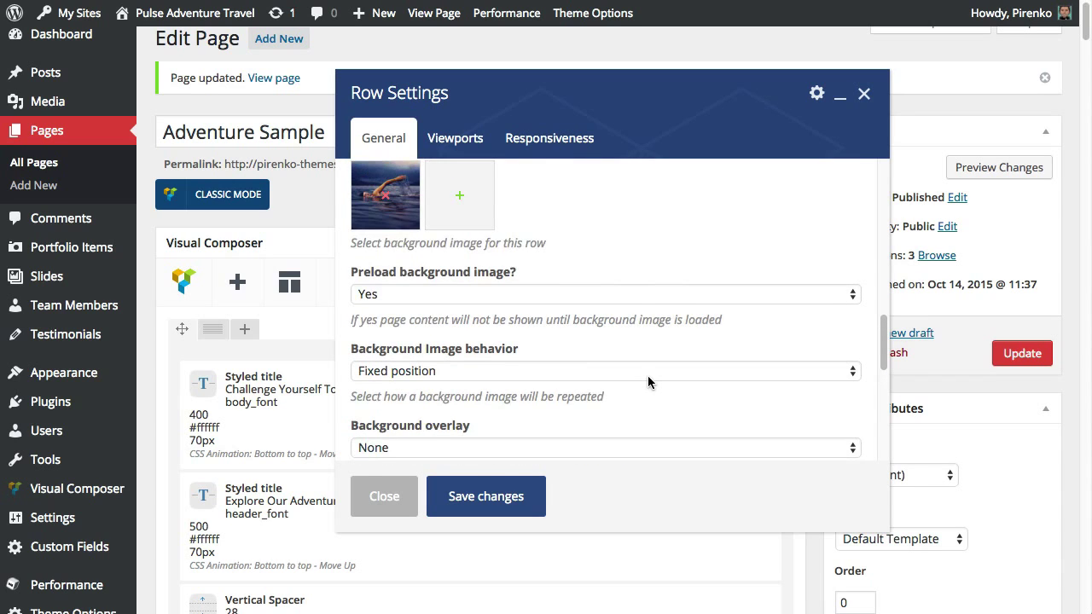
scroll(648, 376, up, 5)
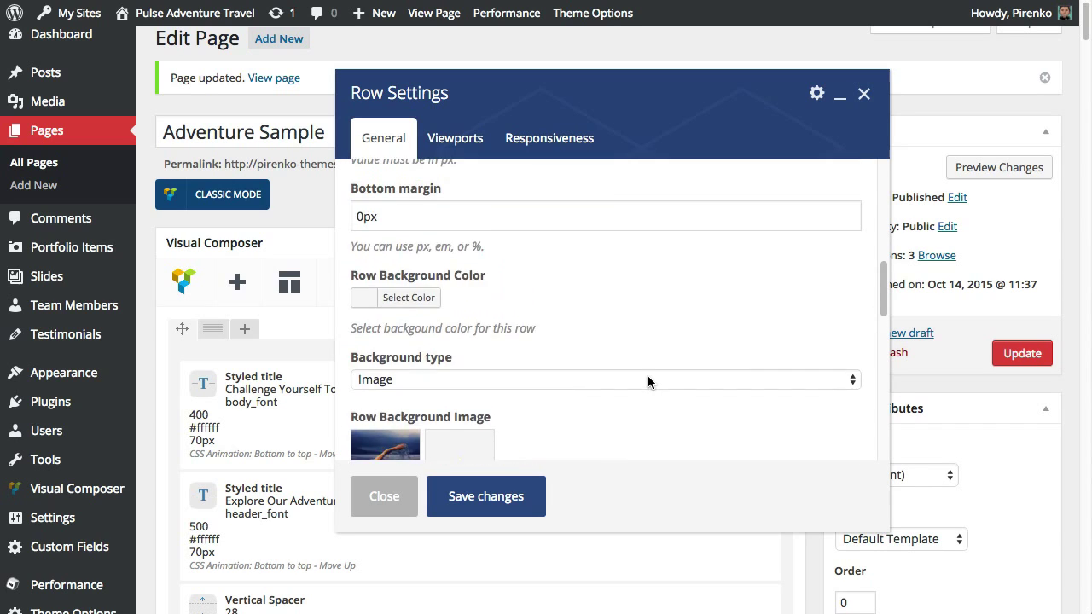
scroll(647, 381, up, 7)
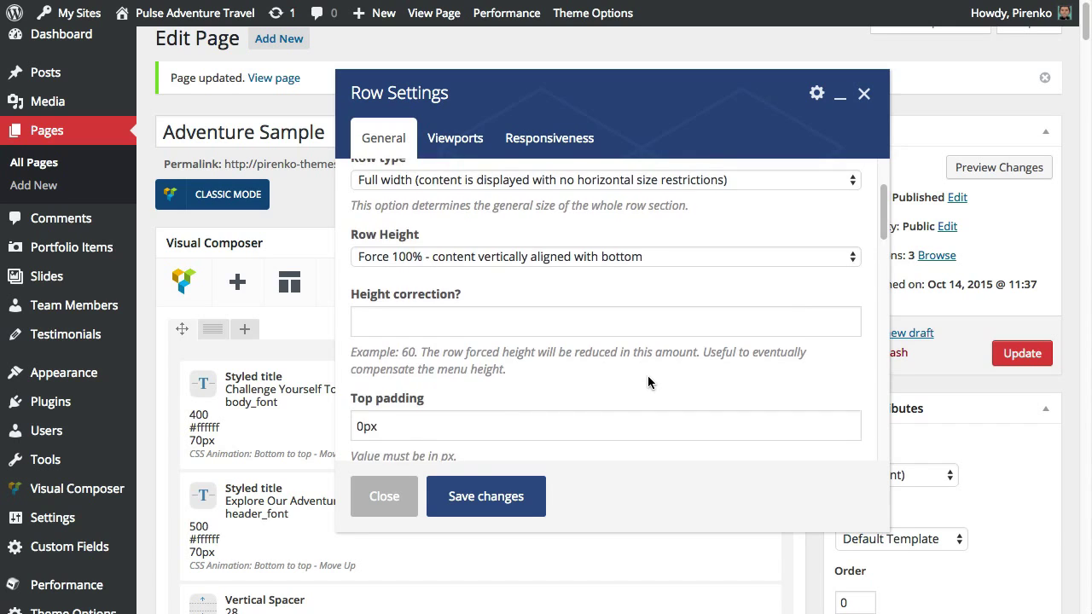
scroll(648, 381, up, 2)
scroll(648, 381, down, 8)
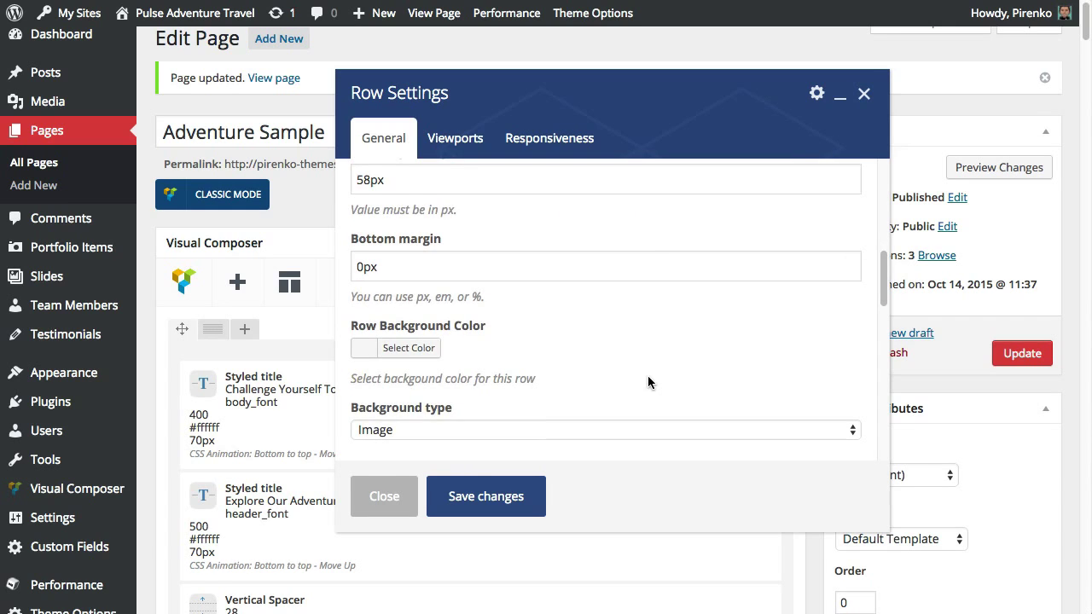
scroll(648, 381, down, 2)
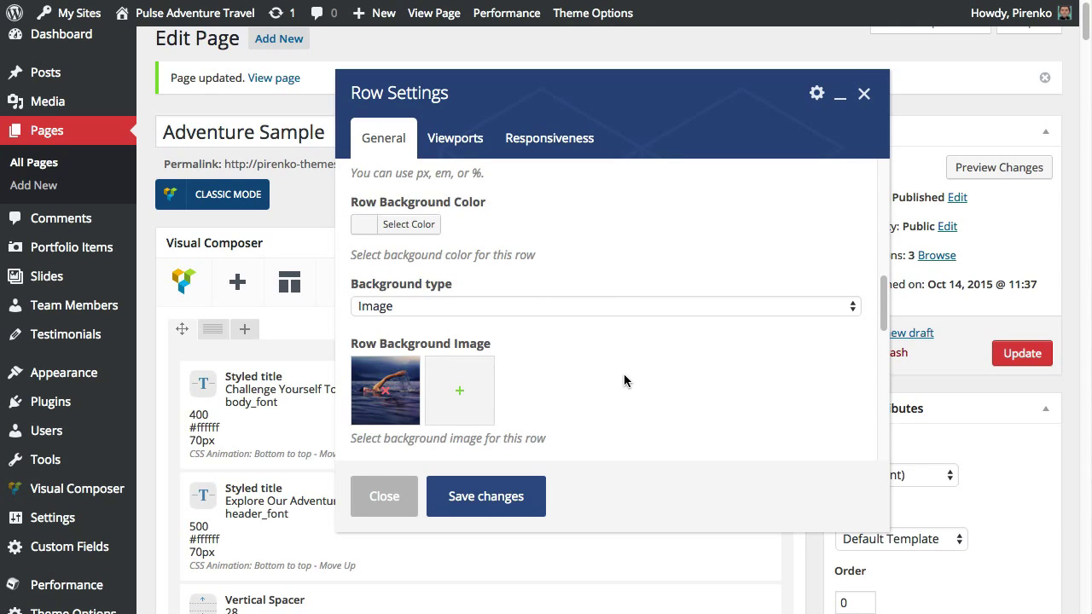
scroll(623, 373, up, 5)
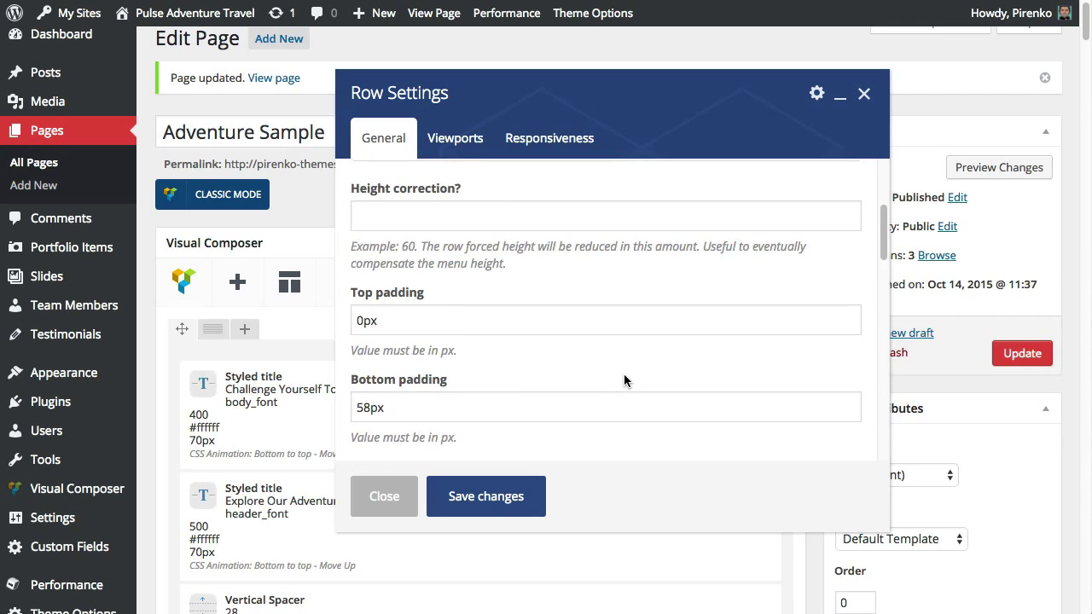
scroll(624, 373, down, 3)
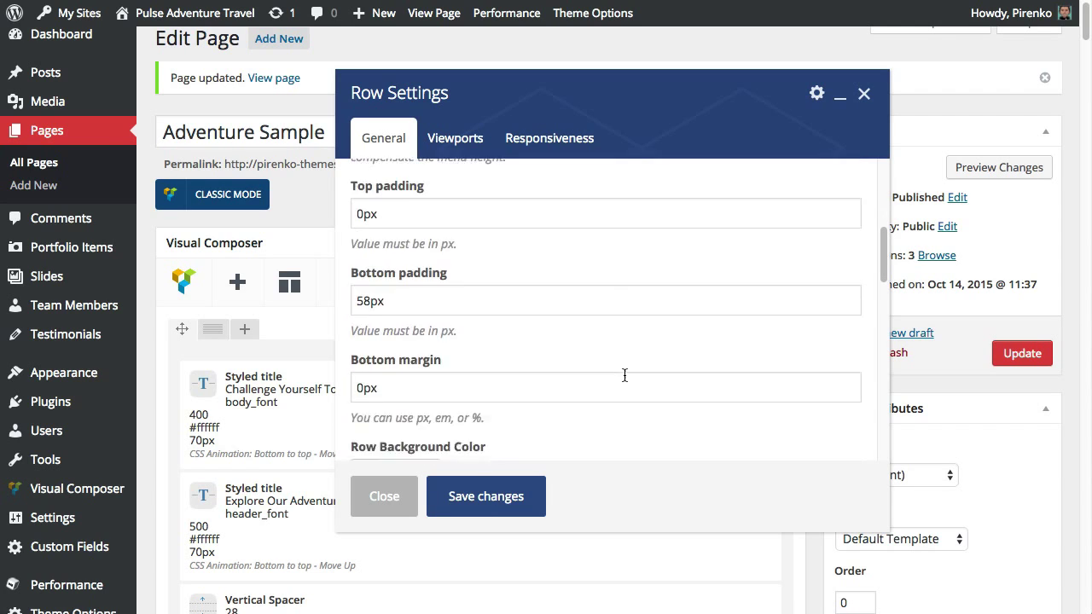
scroll(624, 374, down, 3)
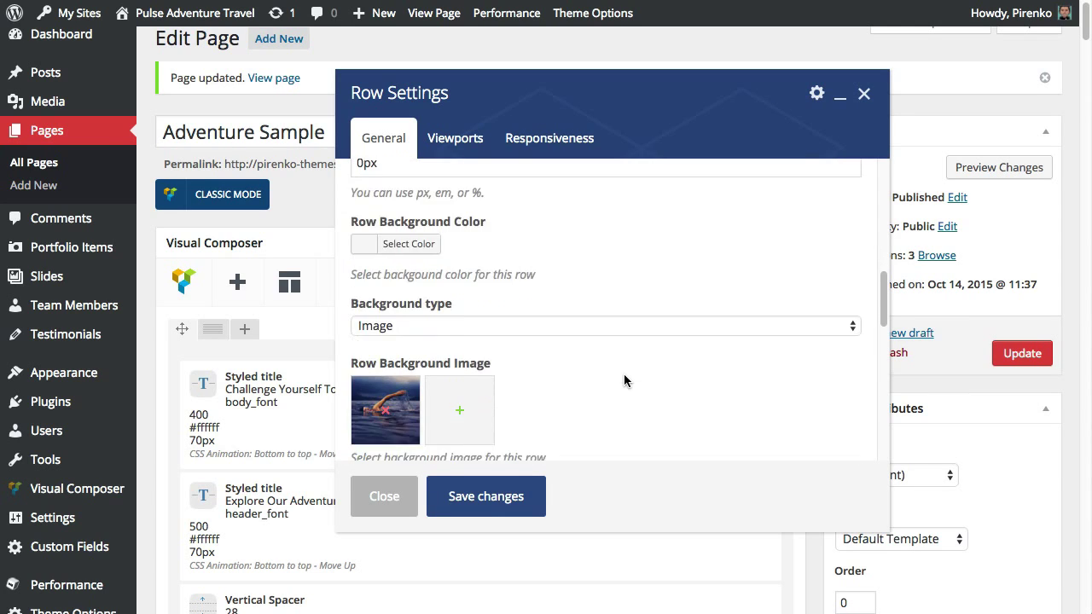